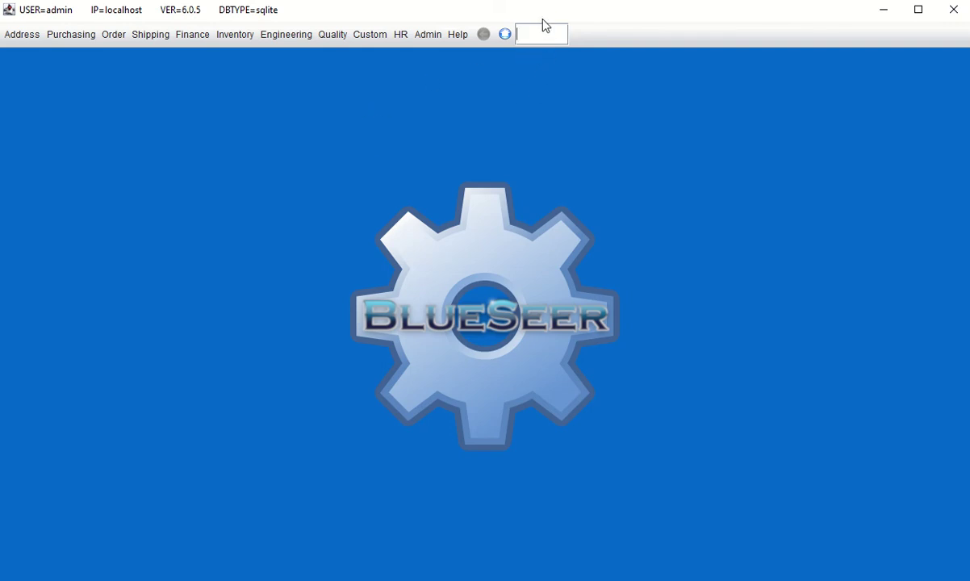
- Open the item master with 'item' and save 'parent MFG item' as class M with default routing
text(item)
key(Return)
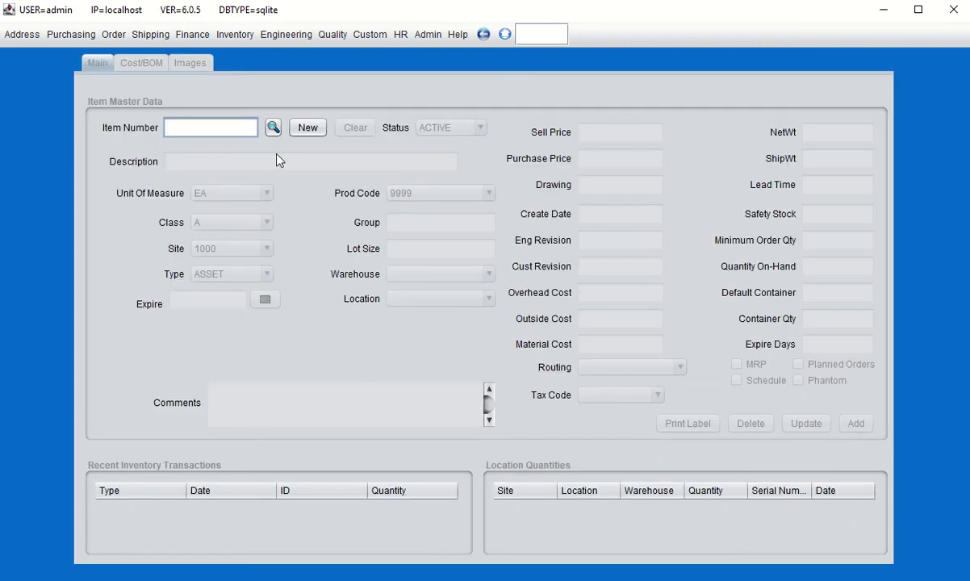
click(305, 129)
click(201, 160)
text(parent MFG item)
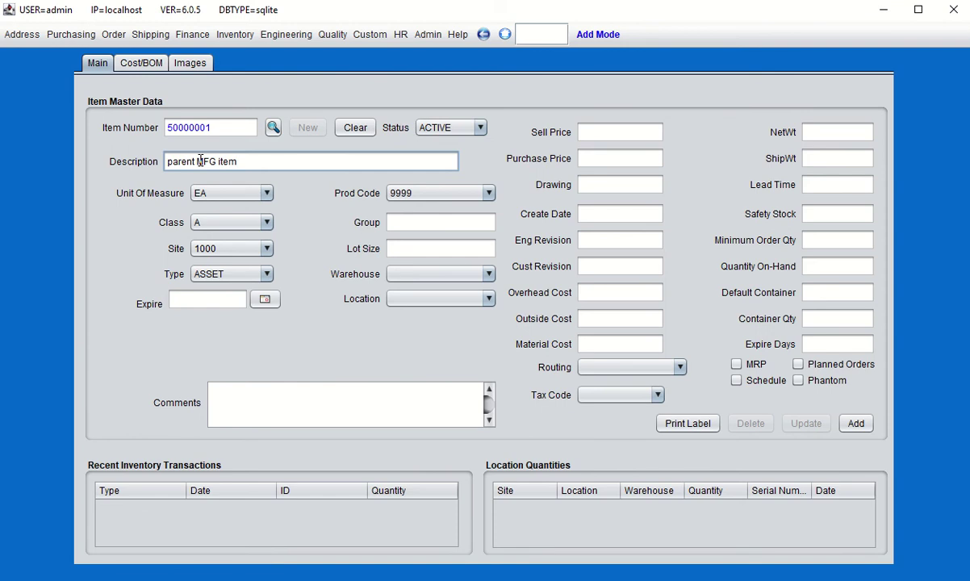
click(215, 223)
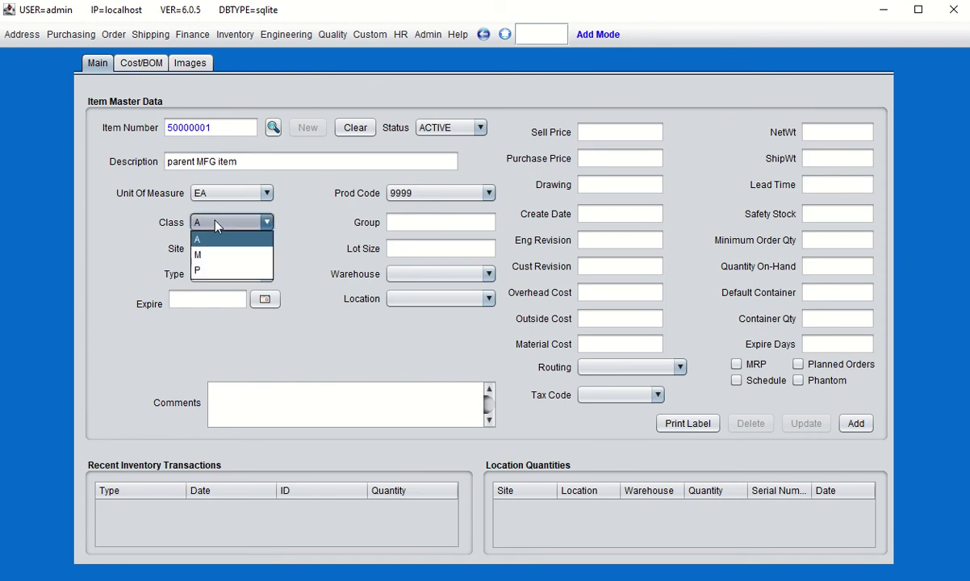
click(202, 255)
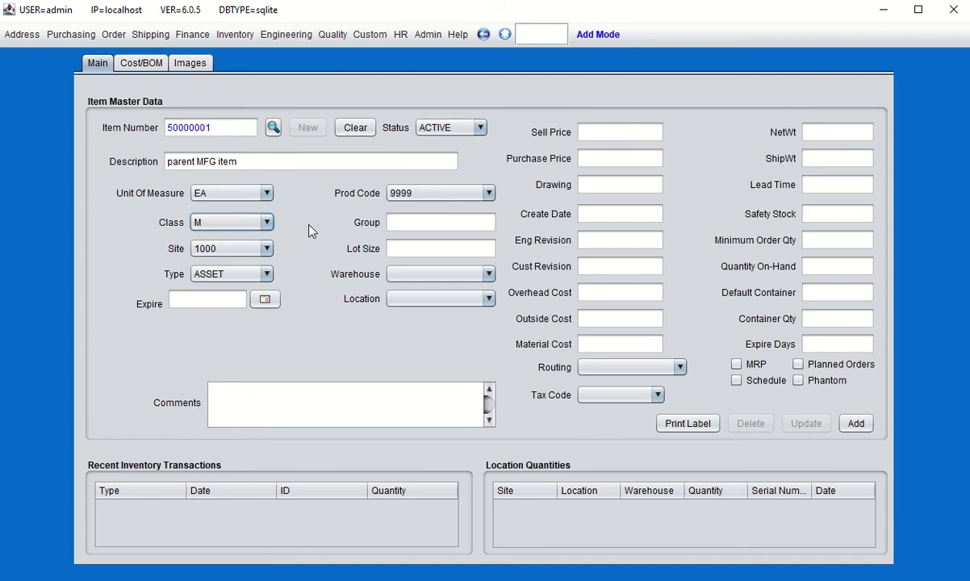
click(615, 368)
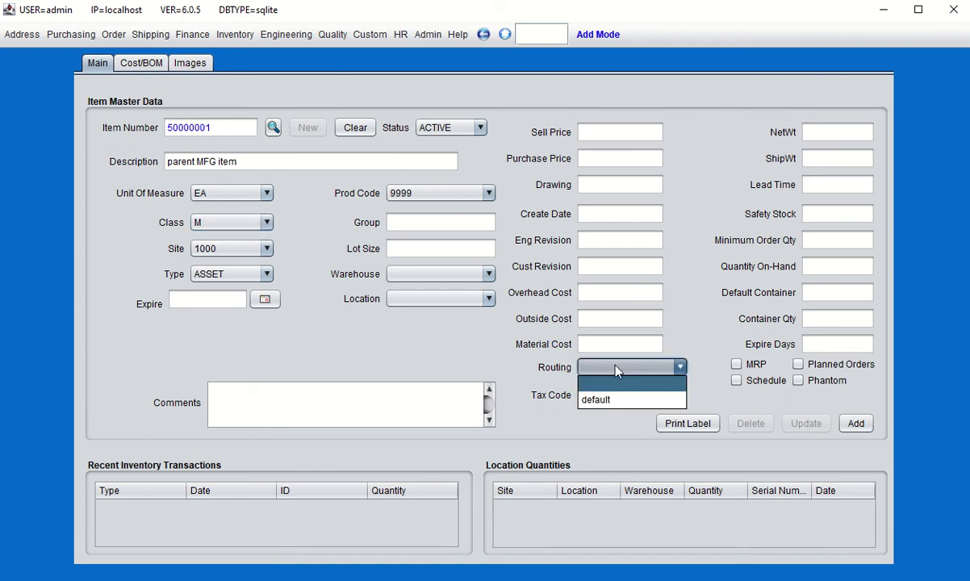
click(611, 400)
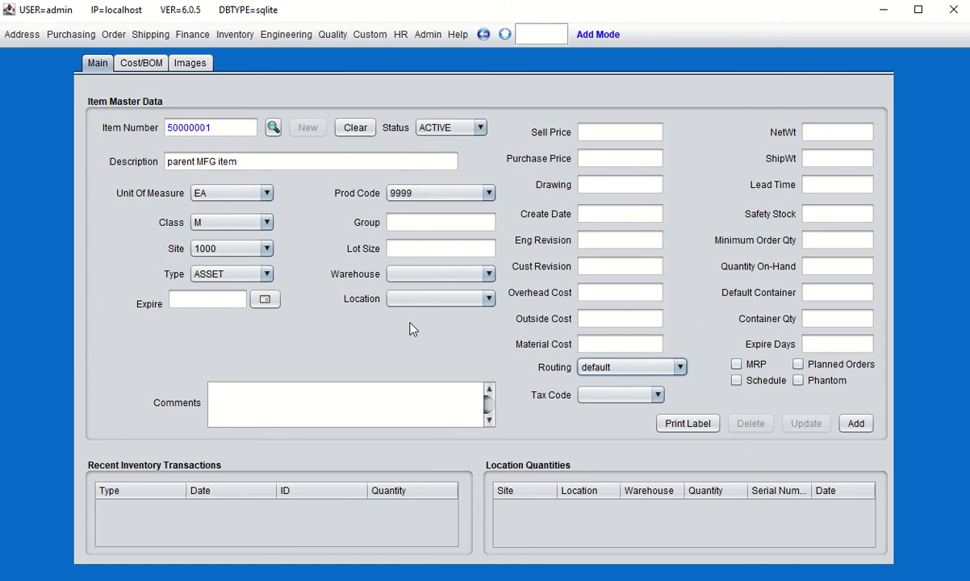
click(856, 424)
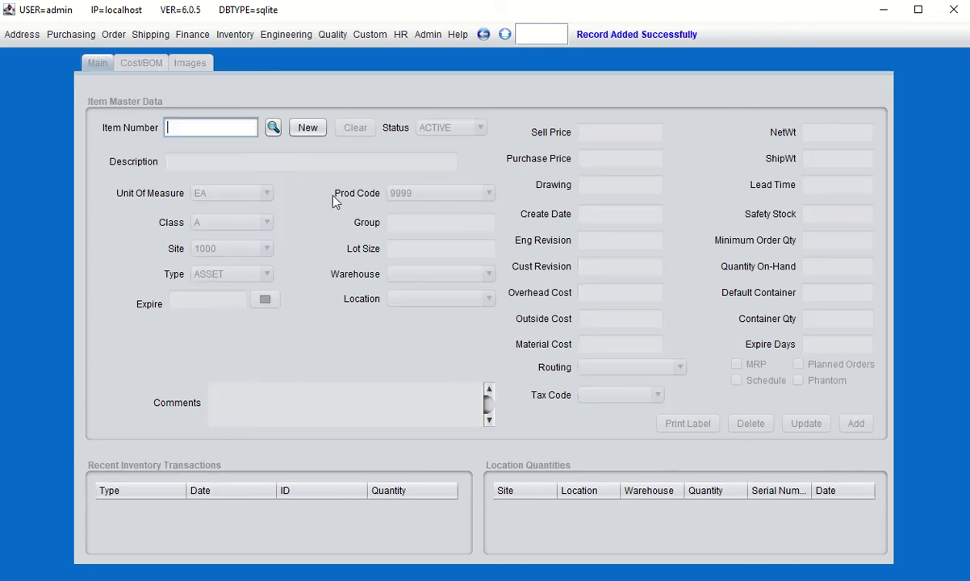
- Save a new item 50000002 'sub assembly item' with class M and the default routing
click(307, 129)
click(229, 160)
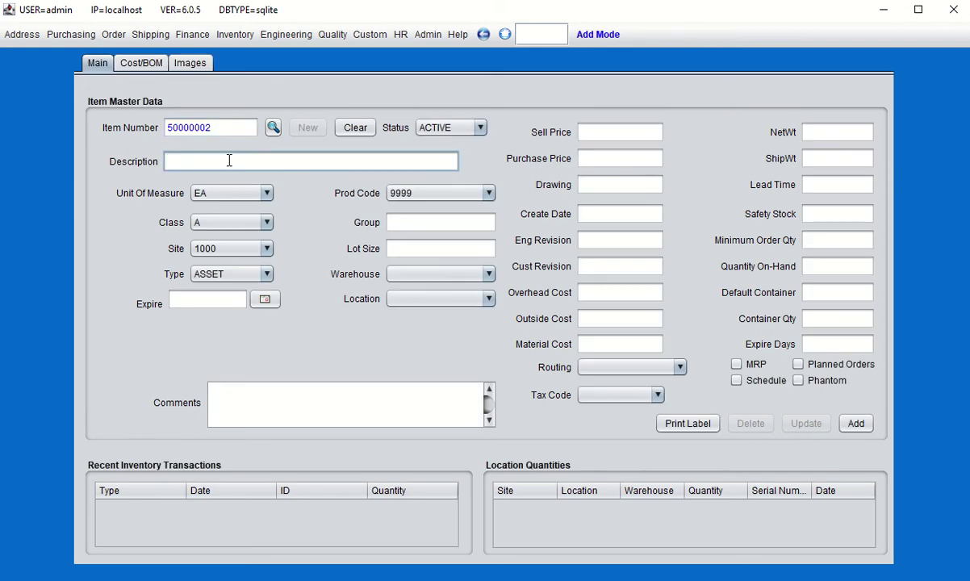
text(sub assembly item)
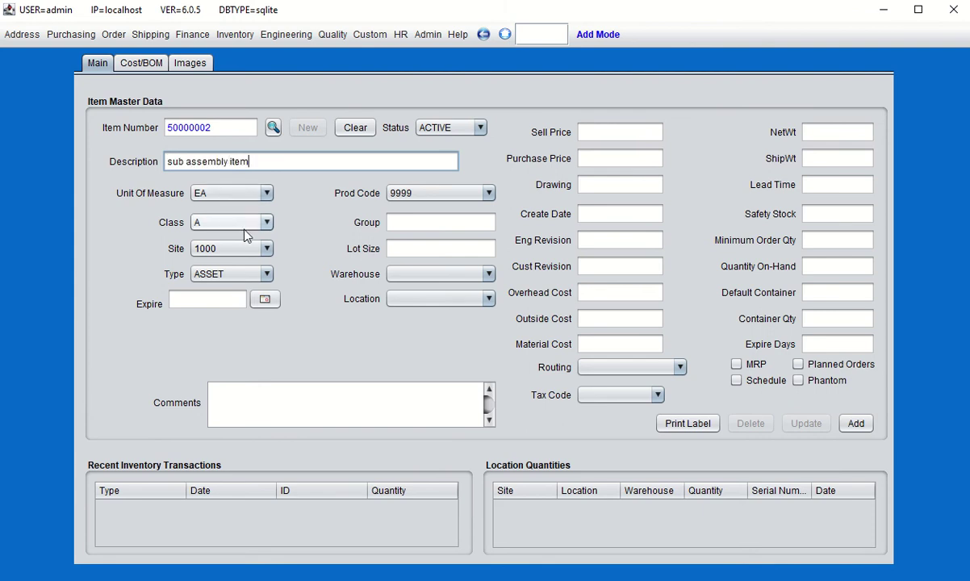
click(244, 229)
click(208, 247)
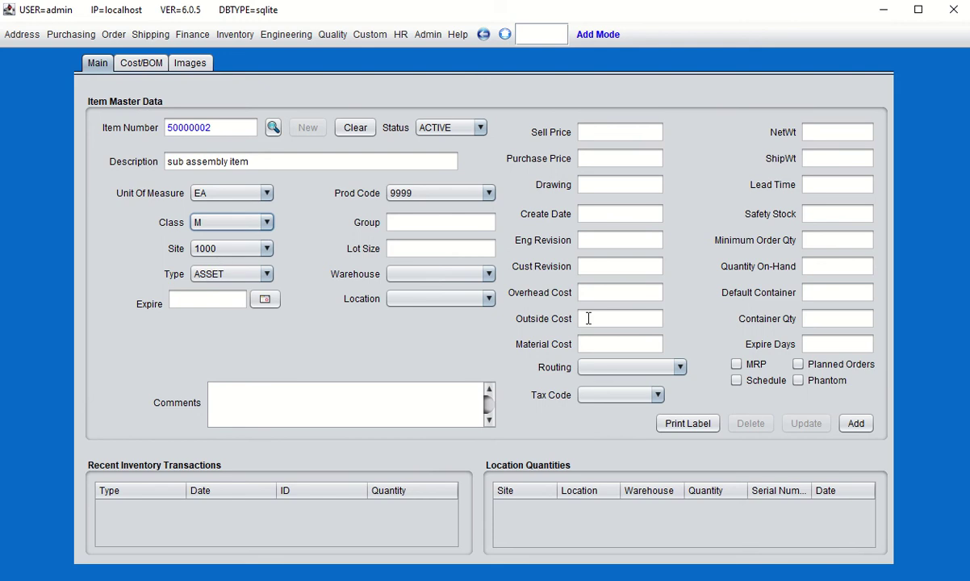
click(648, 368)
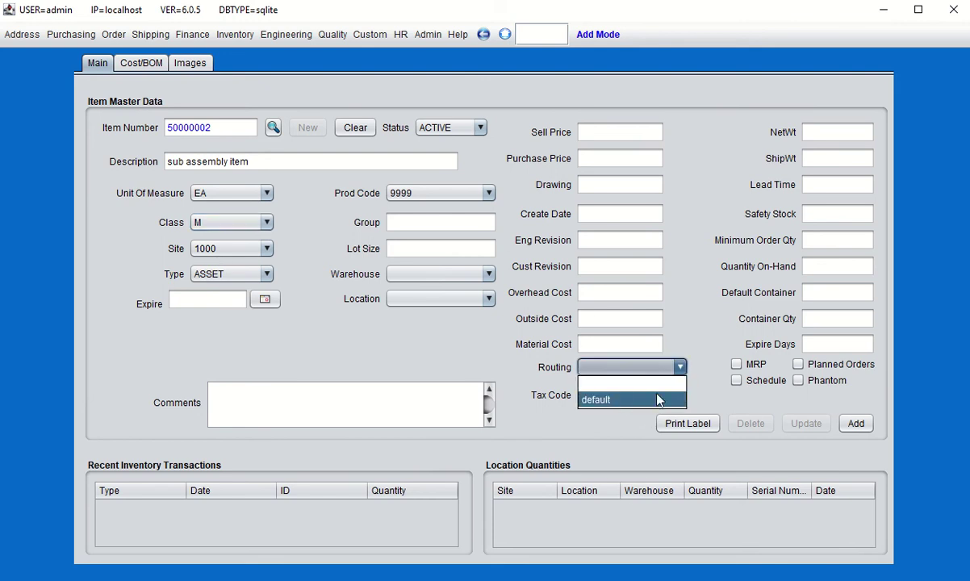
click(658, 399)
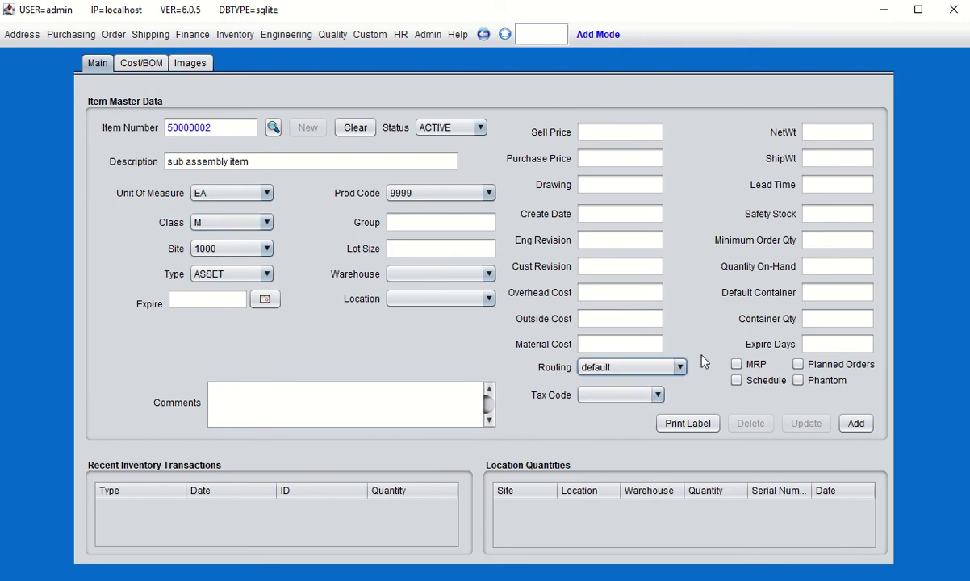
click(859, 426)
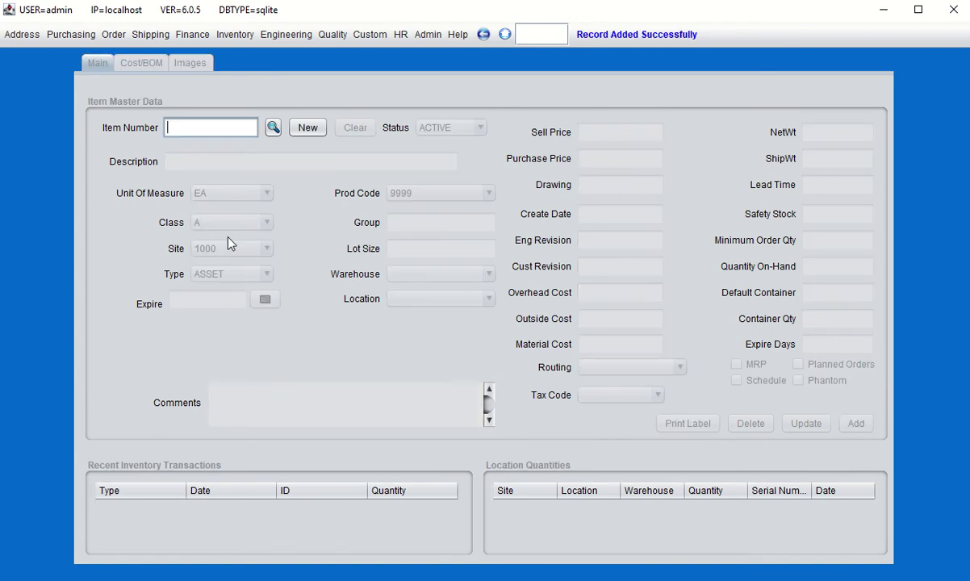
- Save item 50000003 'raw material purchased item 1' as class P with purchase and material cost 1.33
click(306, 129)
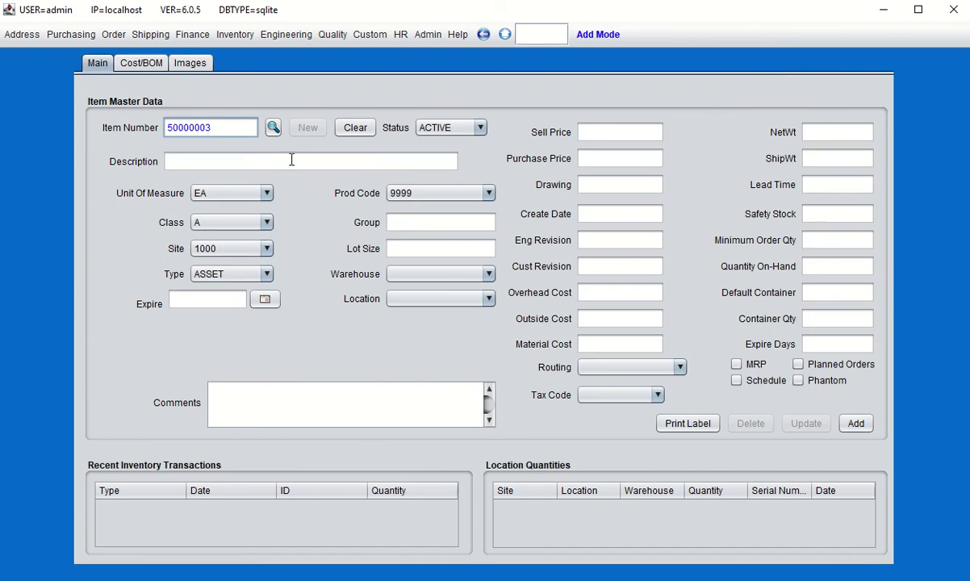
click(276, 165)
text(raw )
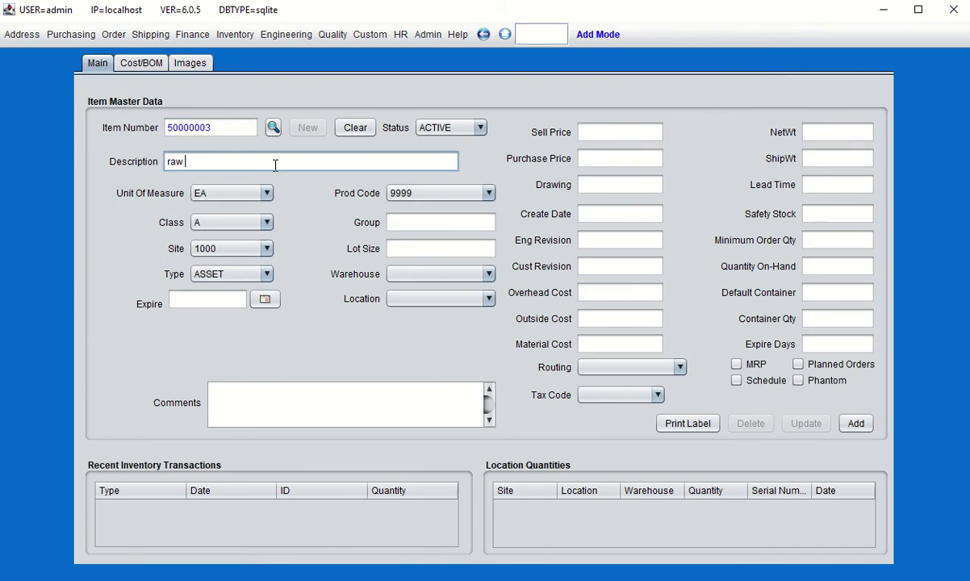
text(material purchased item 1)
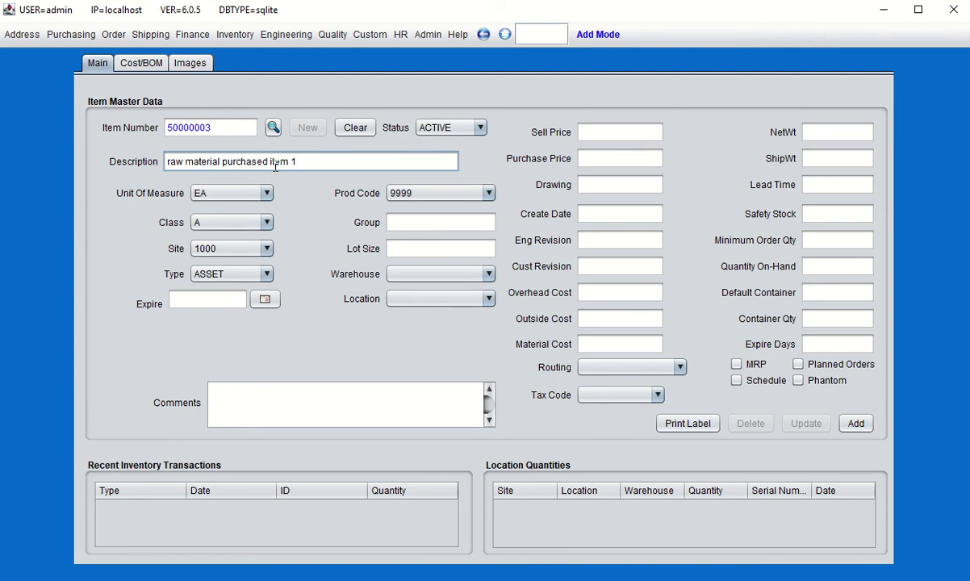
click(223, 222)
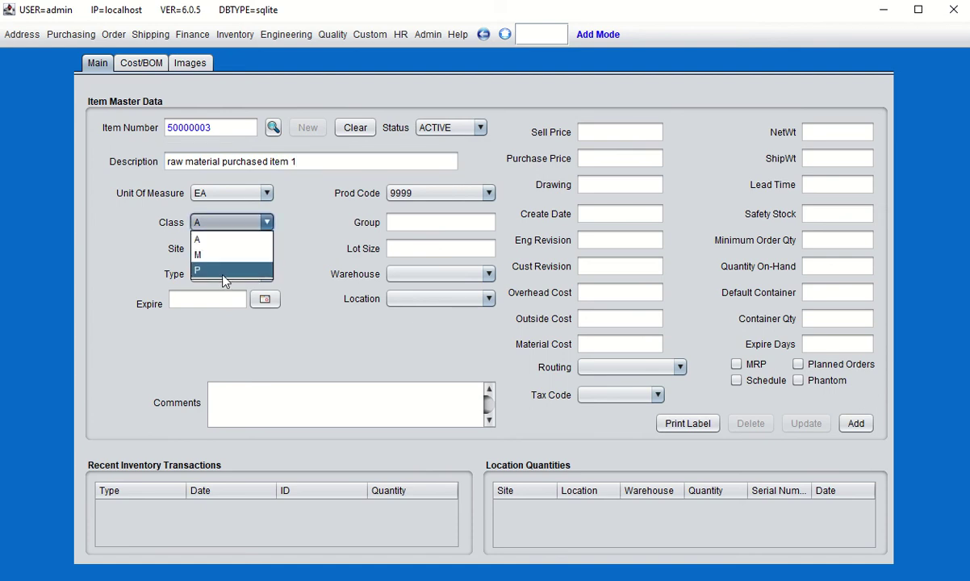
click(222, 272)
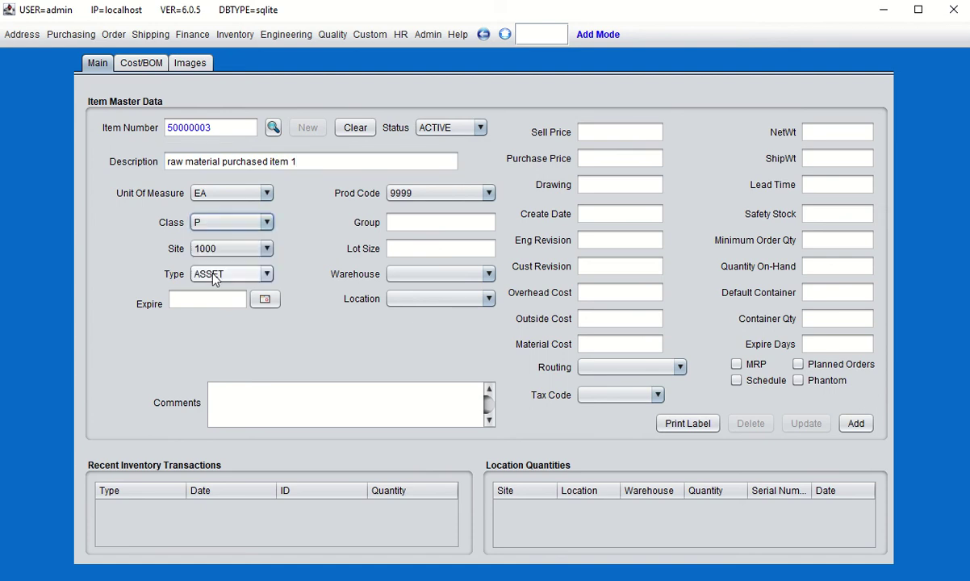
click(607, 159)
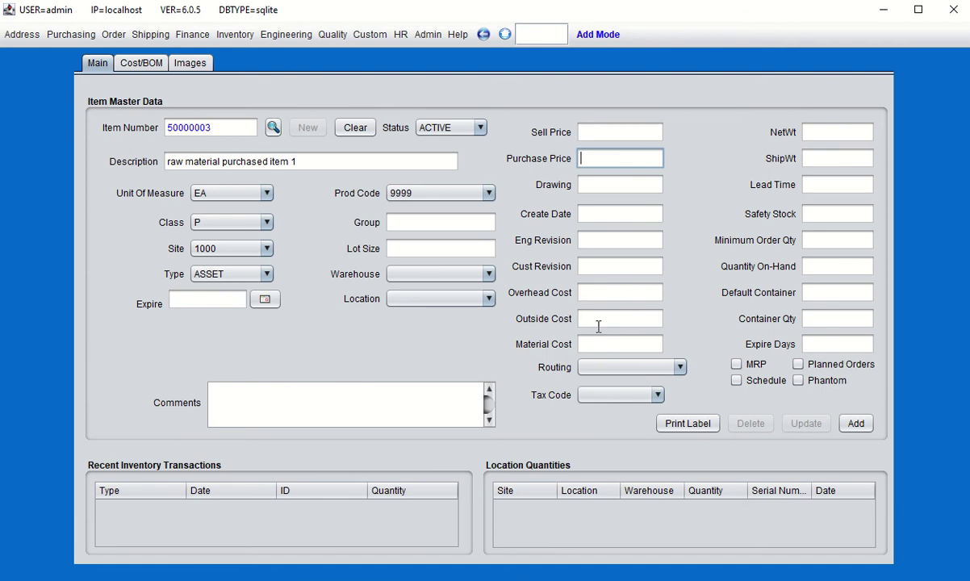
text(1.30)
key(Tab)
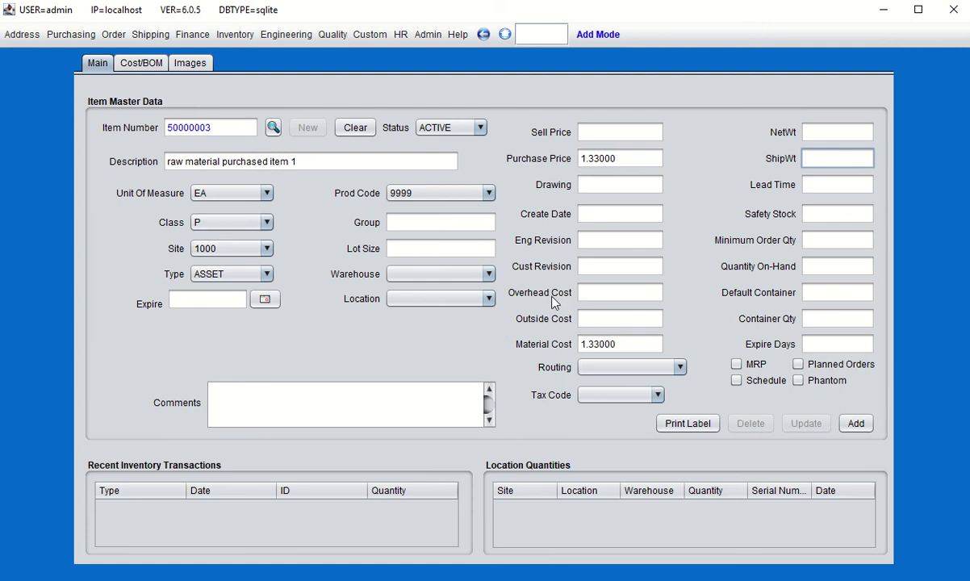
click(855, 424)
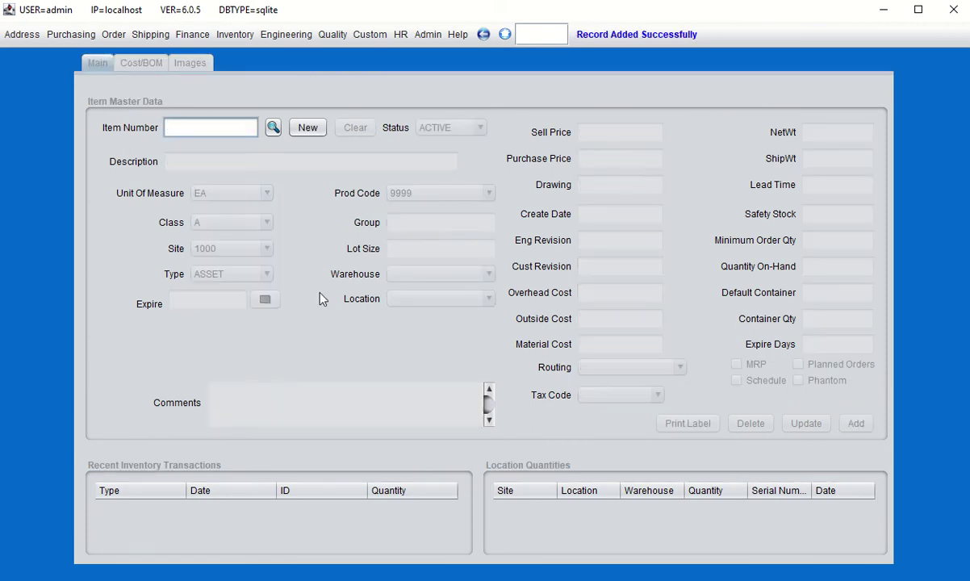
- Save item 50000004 'raw item purchased #2' as class P with purchase and material cost 1.13
click(303, 130)
click(218, 162)
text(raw)
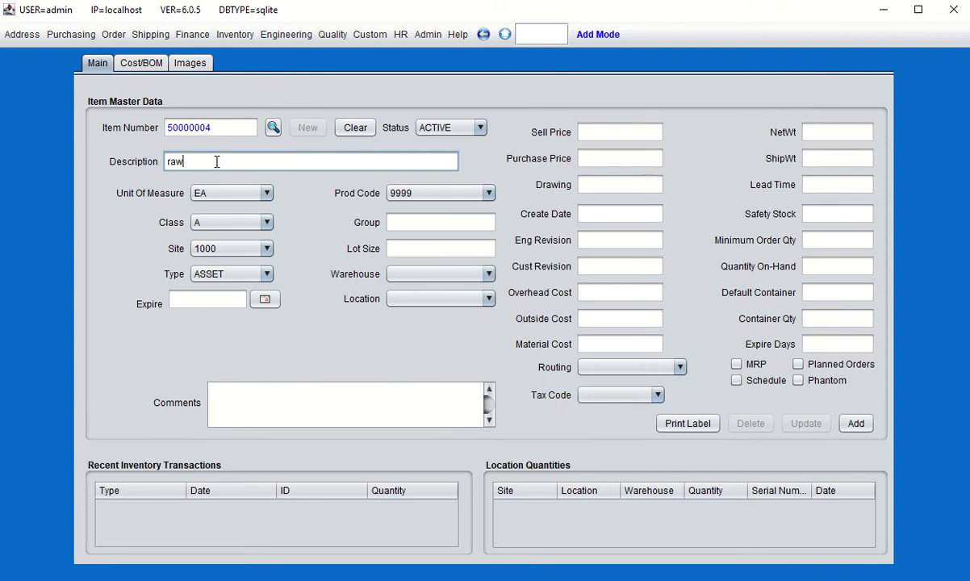
text( item purchased #2)
click(231, 222)
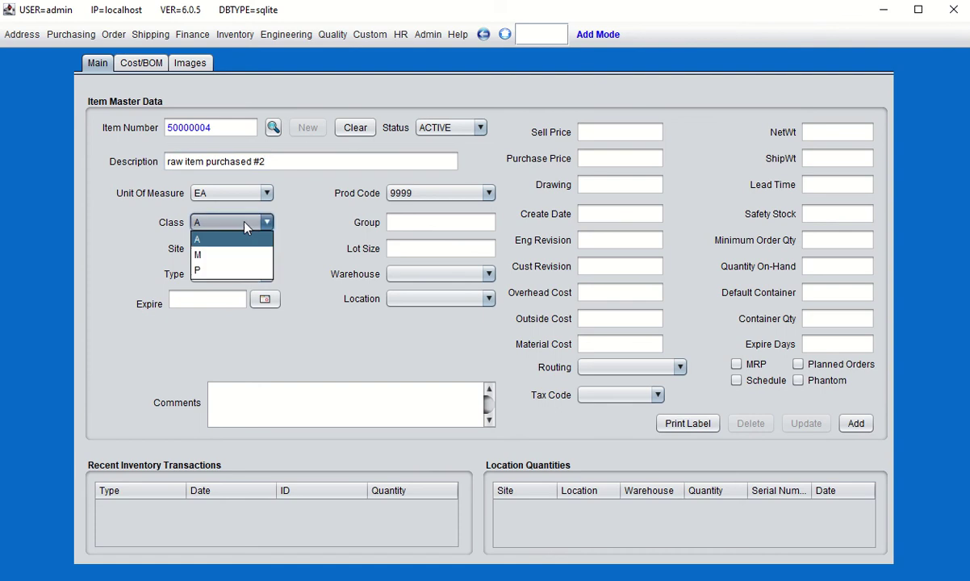
click(225, 271)
click(611, 160)
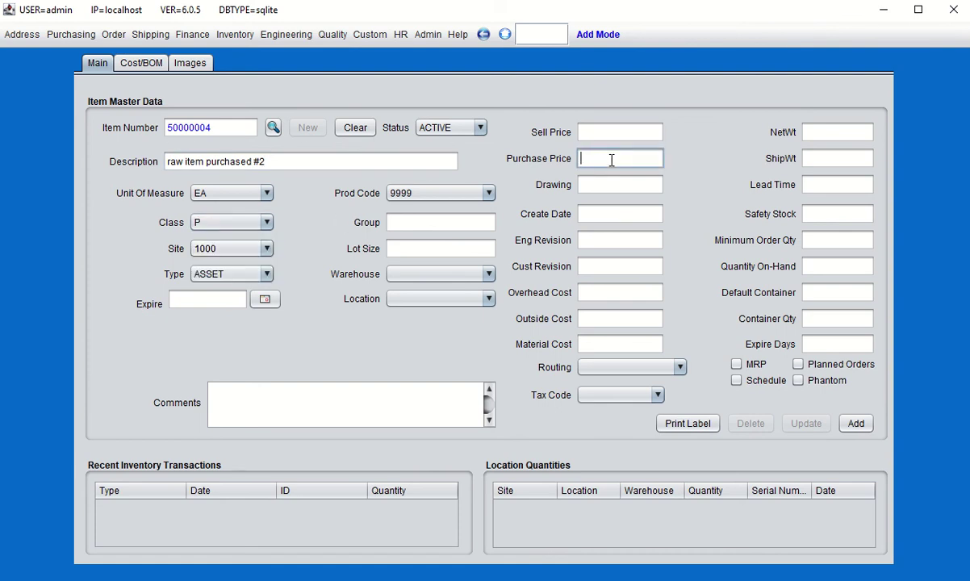
text(1.13)
key(Tab)
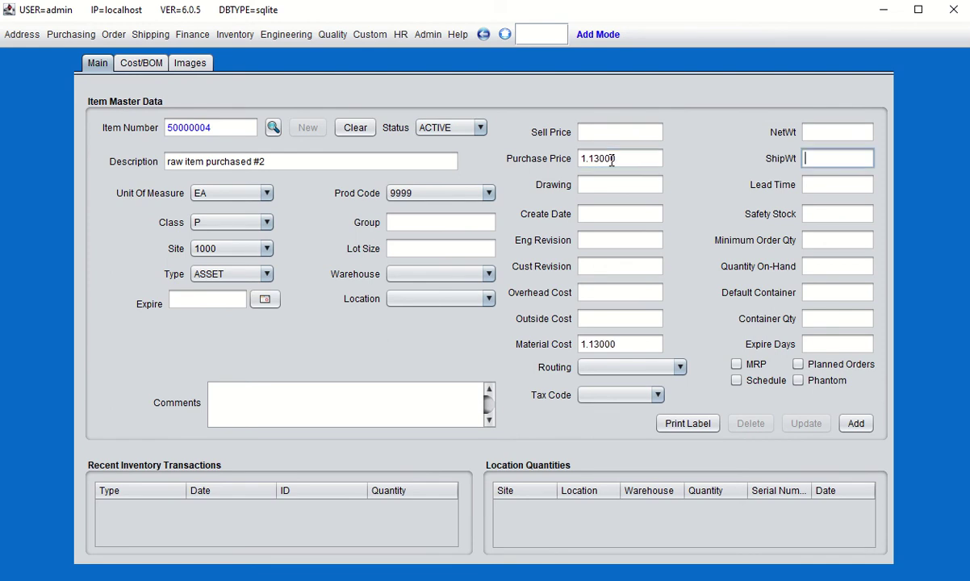
click(856, 423)
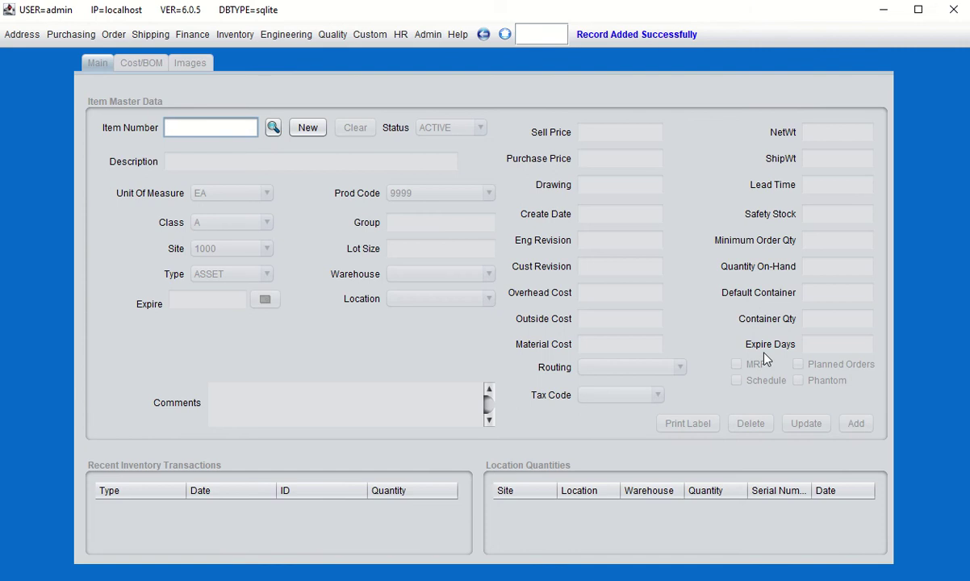
- Run the item browse report ('itemb') to confirm all four items exist
click(540, 34)
text(itemb)
key(Return)
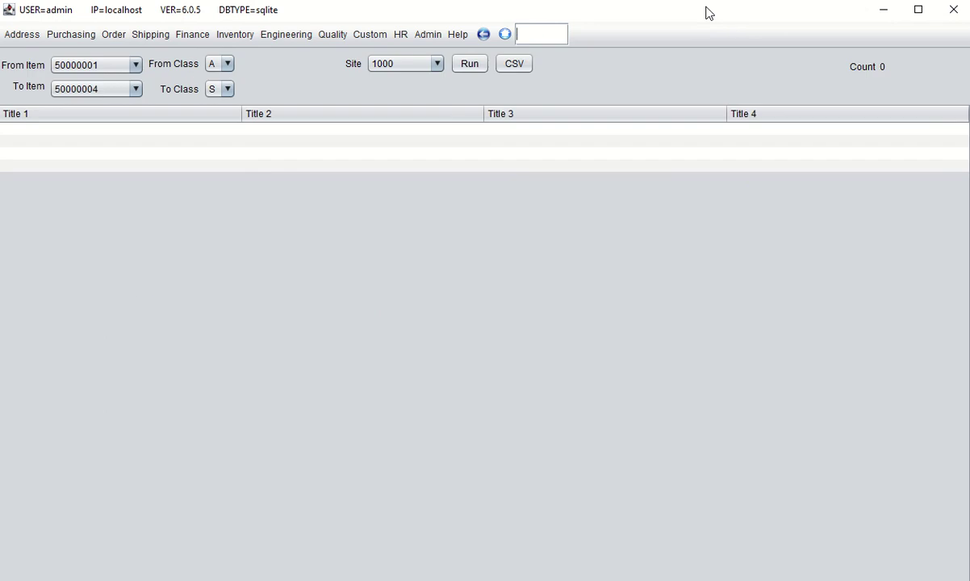
click(473, 63)
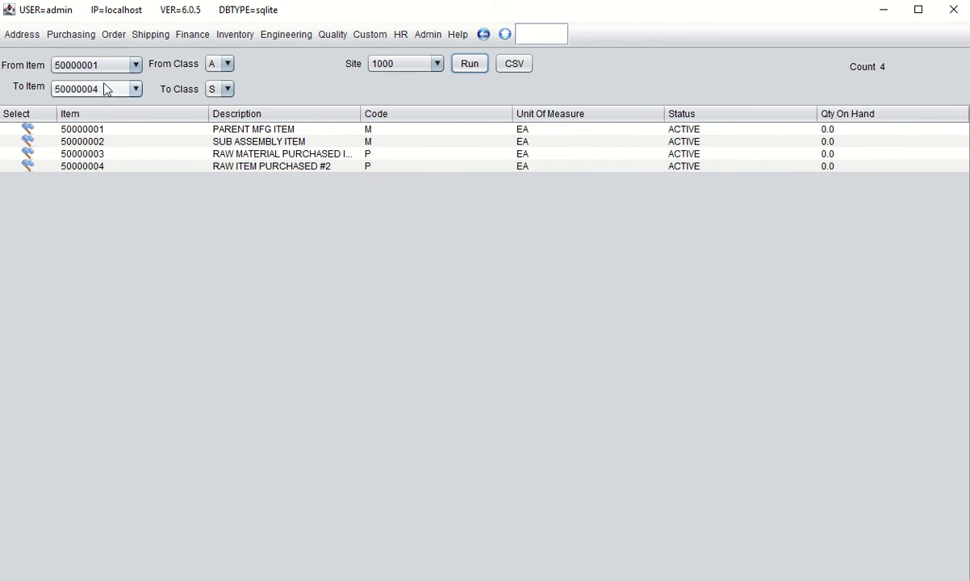
- Dismiss the Inventory menu and bring up the BOM Maintenance screen
click(245, 36)
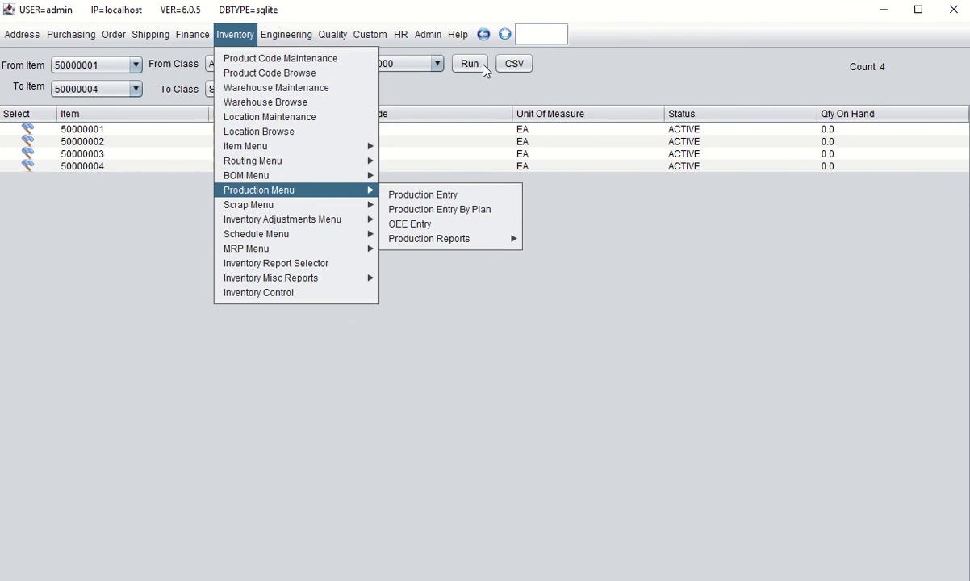
click(528, 34)
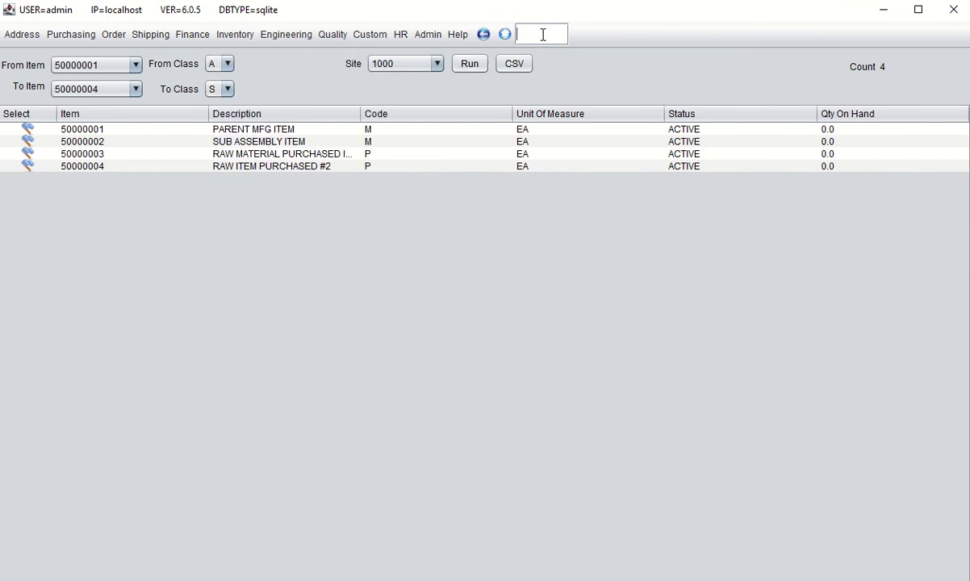
text(mm)
key(Return)
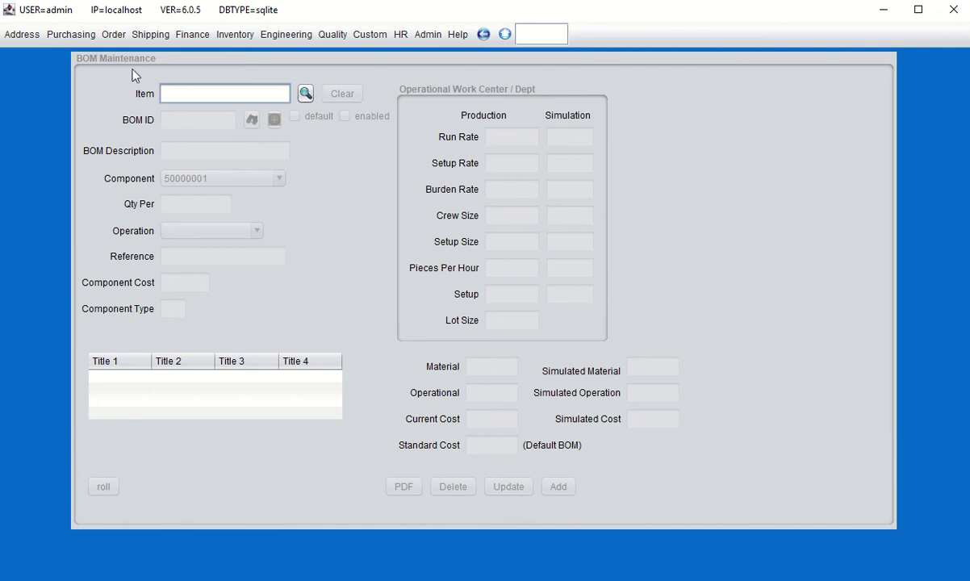
- Search items and load SUB ASSEMBLY item 50000002 into BOM Maintenance
click(304, 95)
click(305, 95)
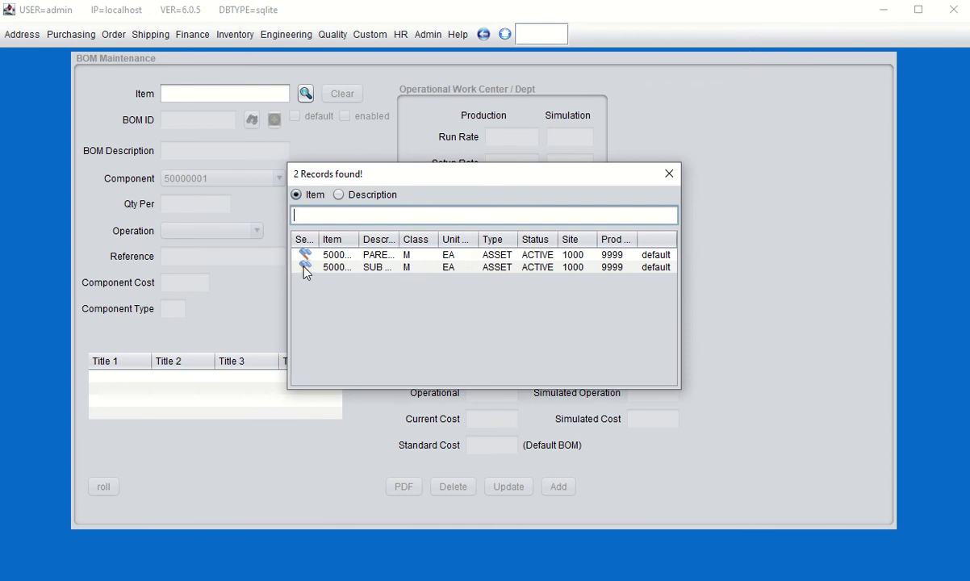
double_click(305, 269)
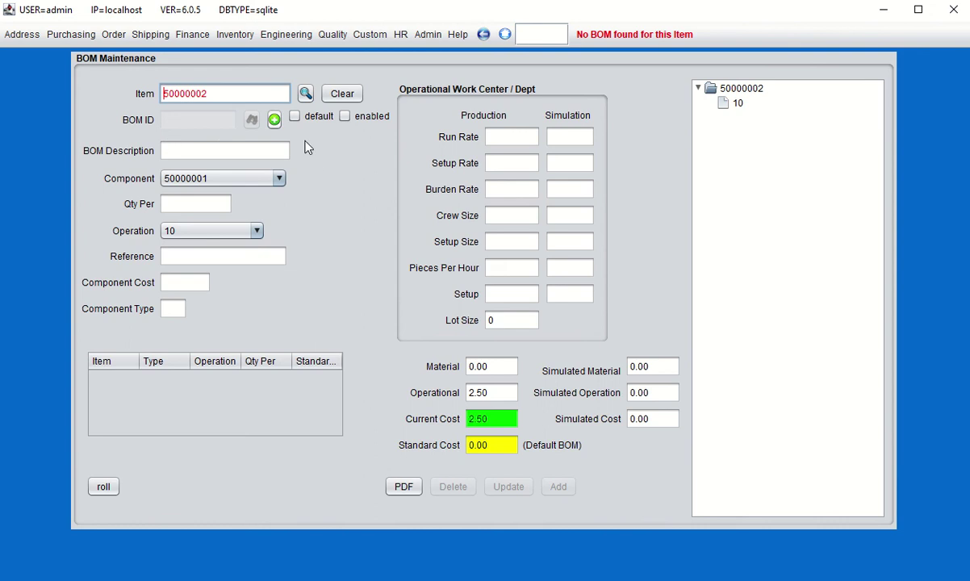
- Create default 'subassembly BOM' for 50000002 with component 50000004 at quantity 1
click(274, 120)
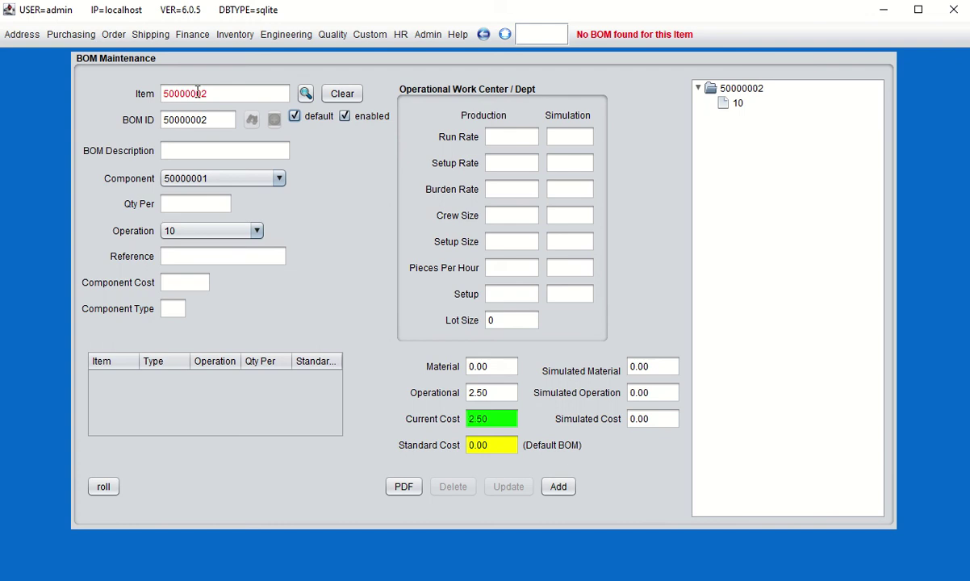
click(197, 151)
text(subassembly BOM)
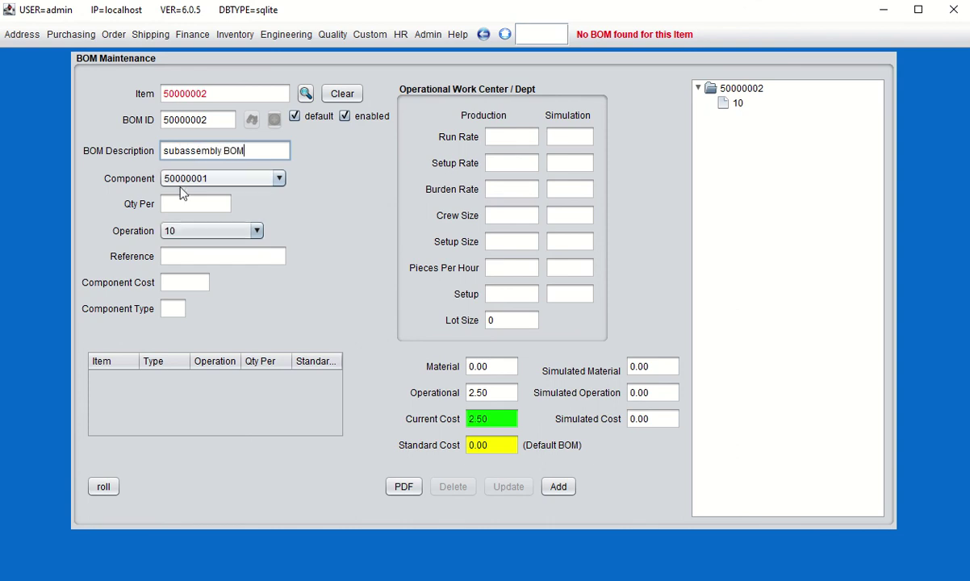
click(211, 178)
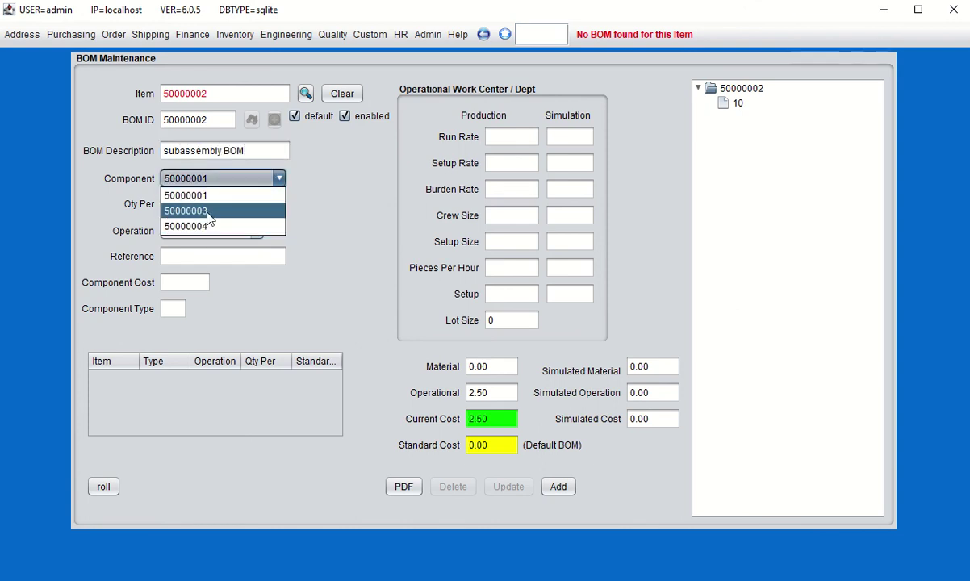
click(208, 217)
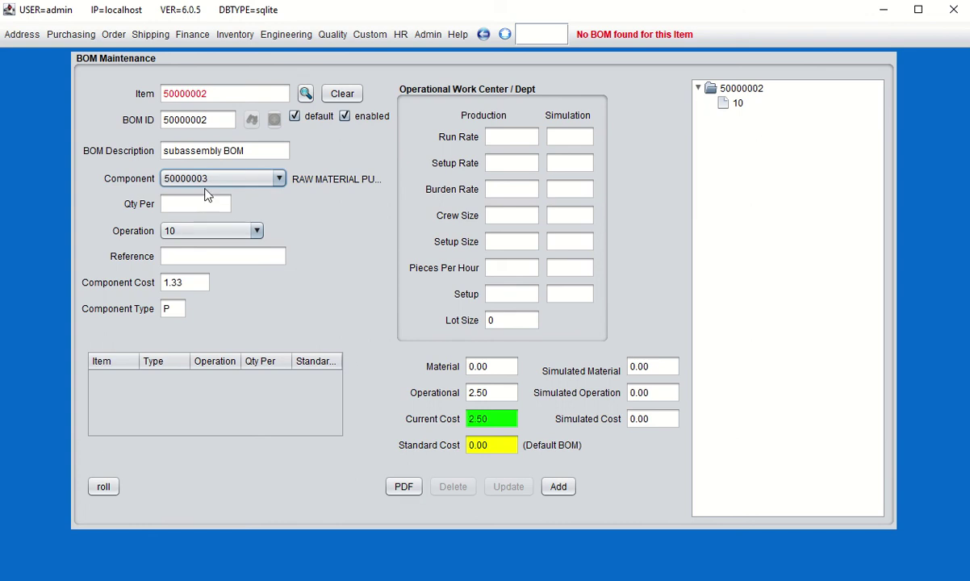
click(277, 180)
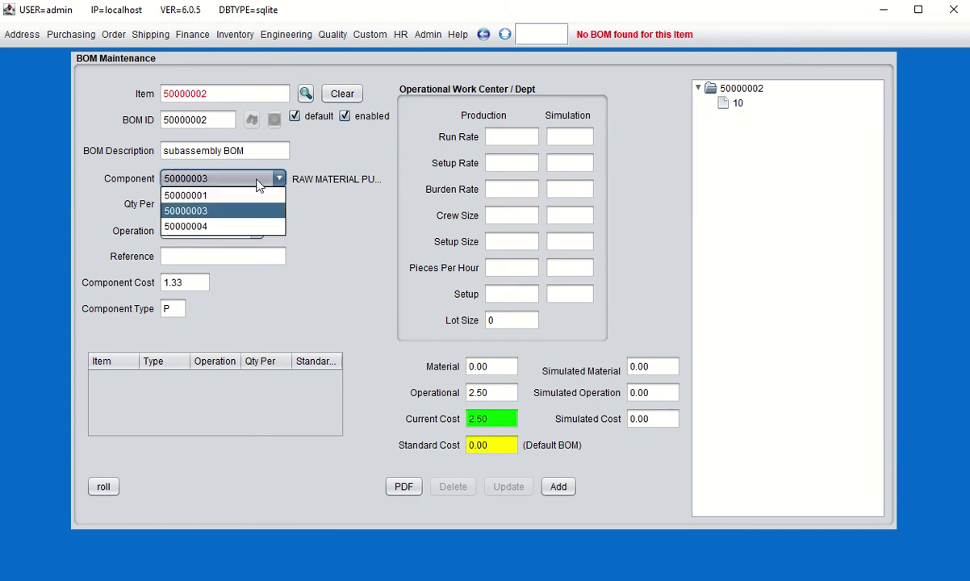
click(260, 223)
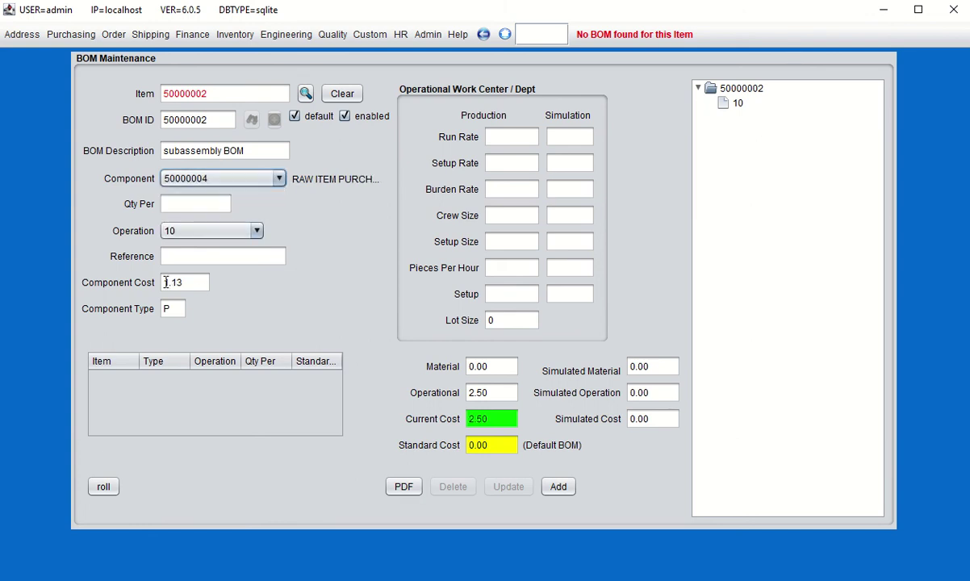
click(194, 203)
text(1)
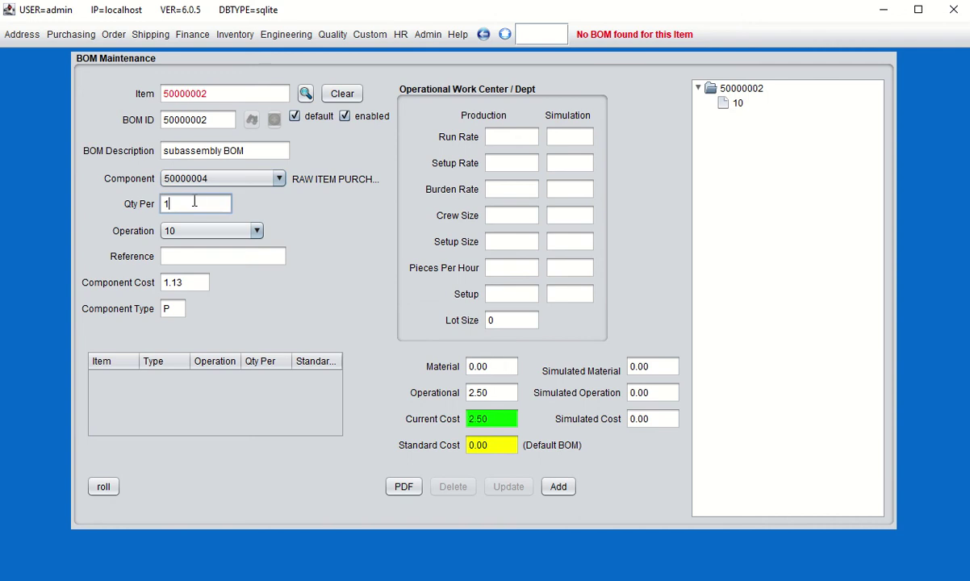
click(558, 486)
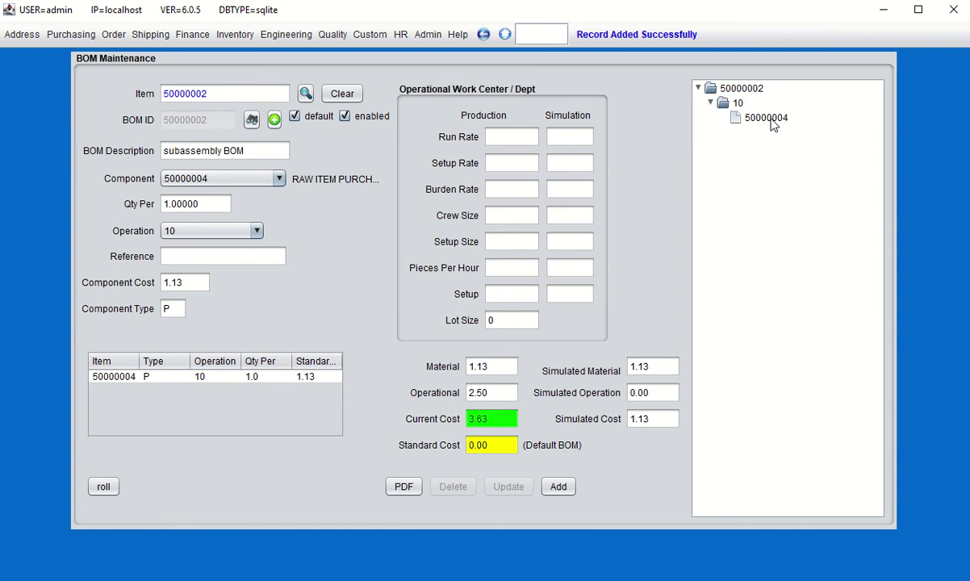
- Review the 50000004 component line and BOM header, then clear the form
click(771, 120)
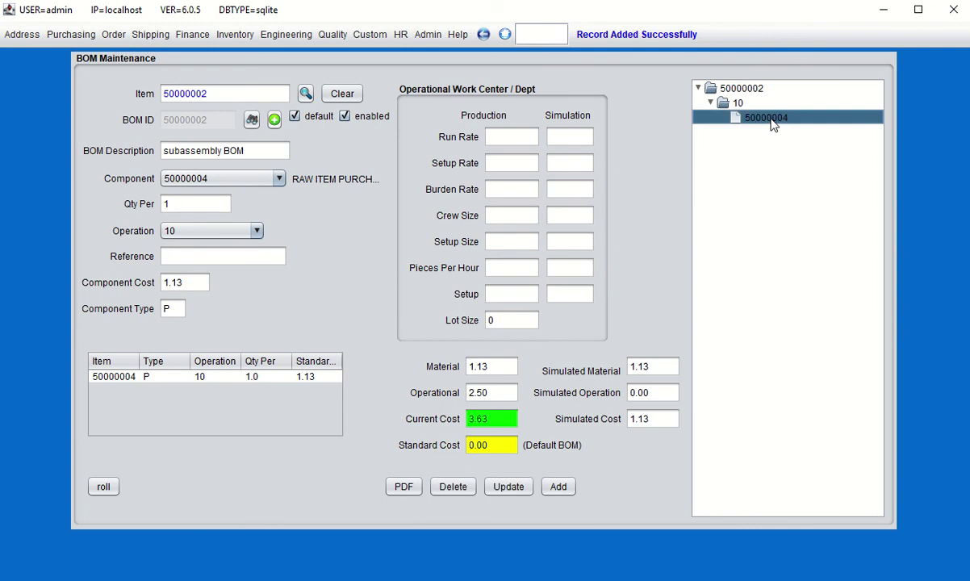
click(717, 88)
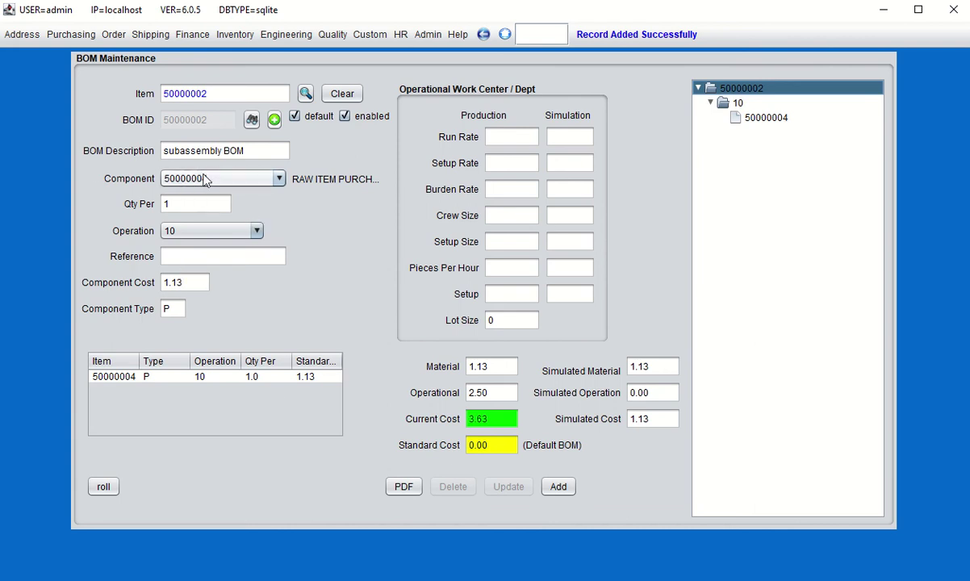
click(327, 93)
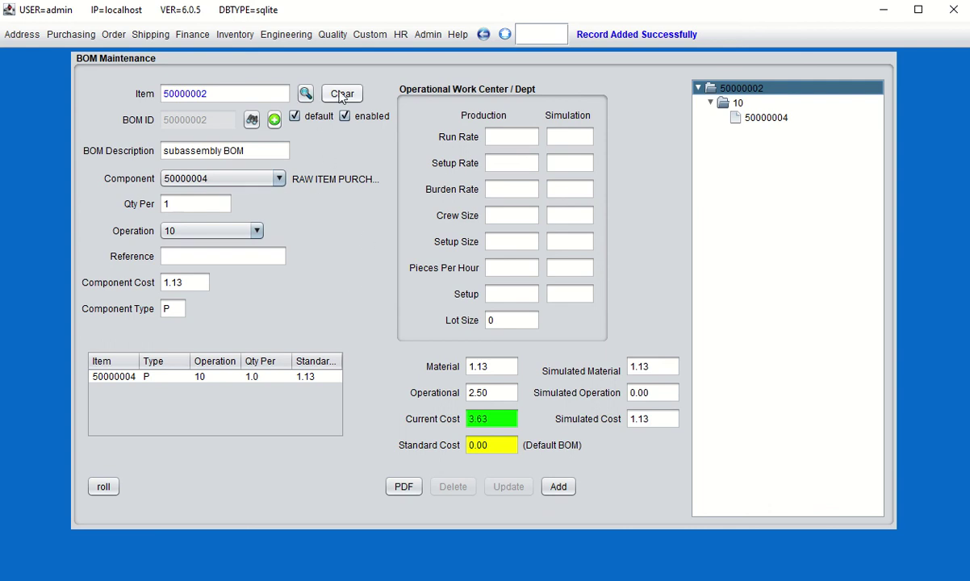
- Search items and load parent item 50000001 into BOM Maintenance
click(307, 94)
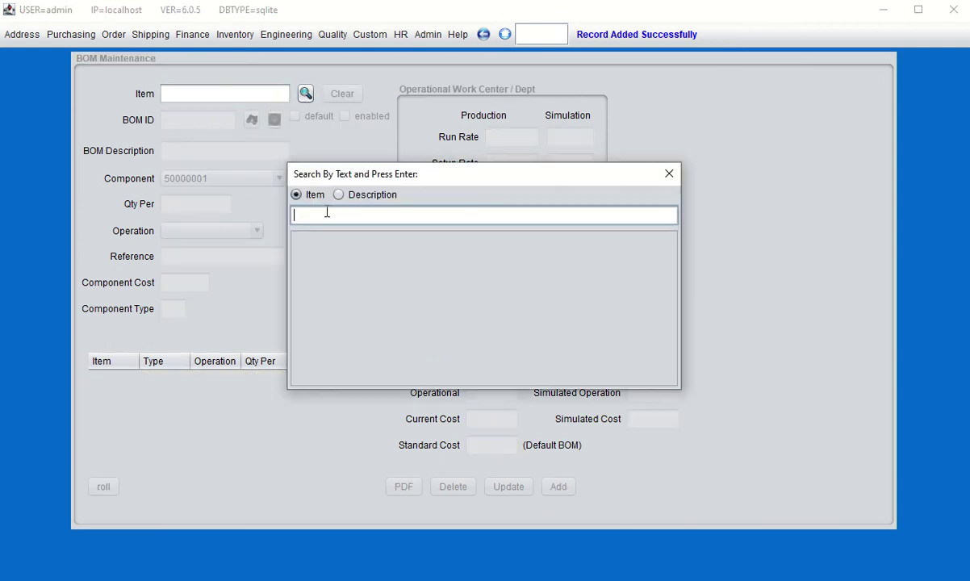
key(Return)
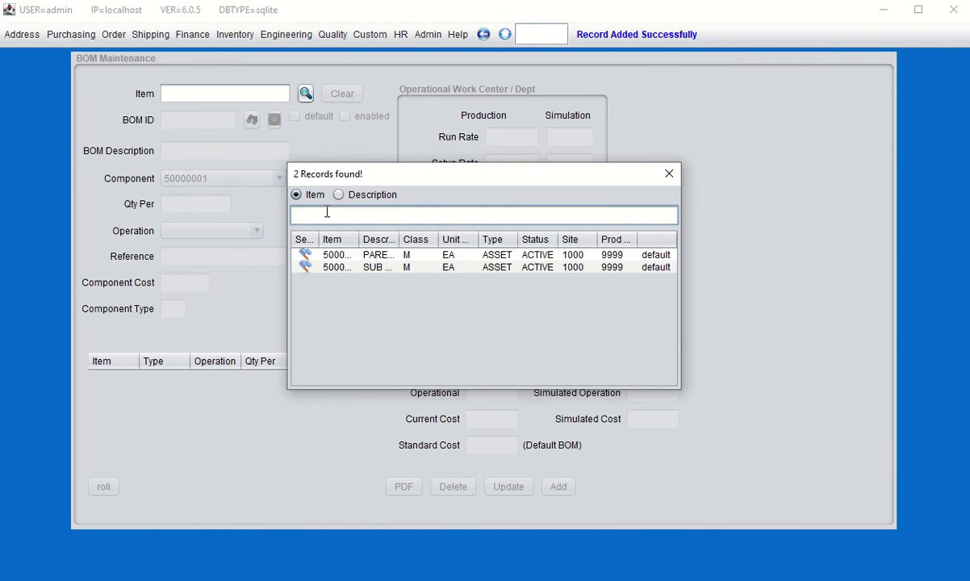
click(305, 255)
double_click(305, 259)
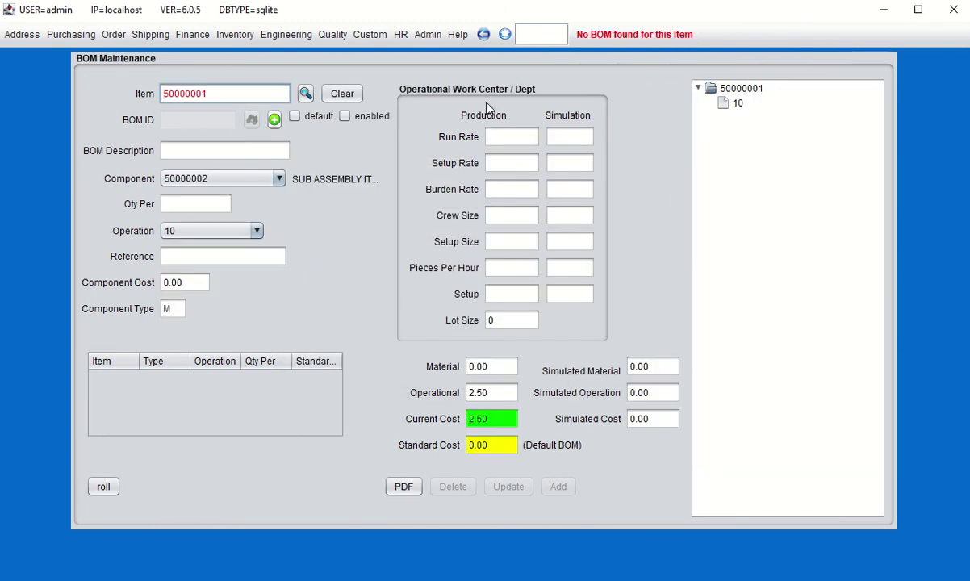
- Create default 'parent BOM' for 50000001 with component 50000003 at quantity 1
click(274, 119)
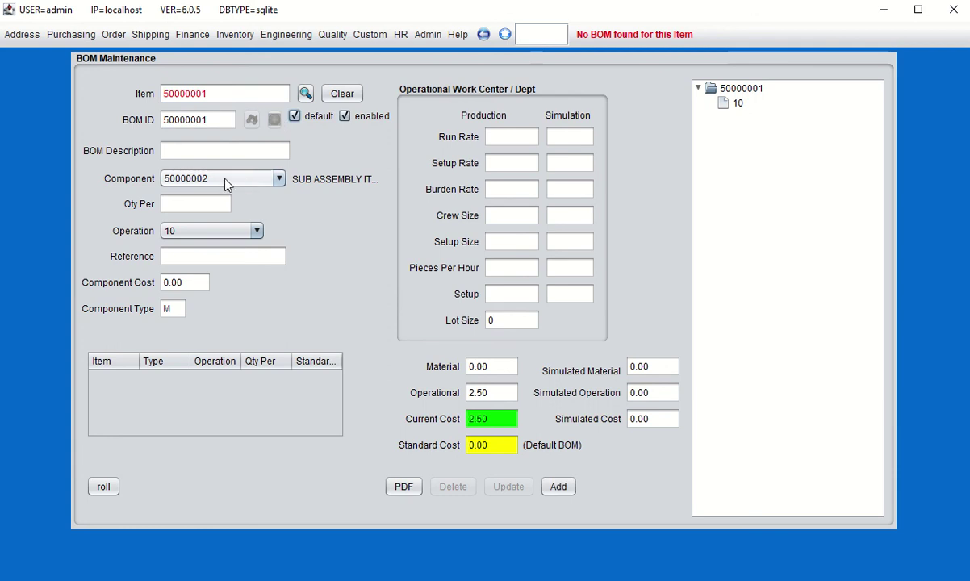
click(186, 151)
text(parent BOM)
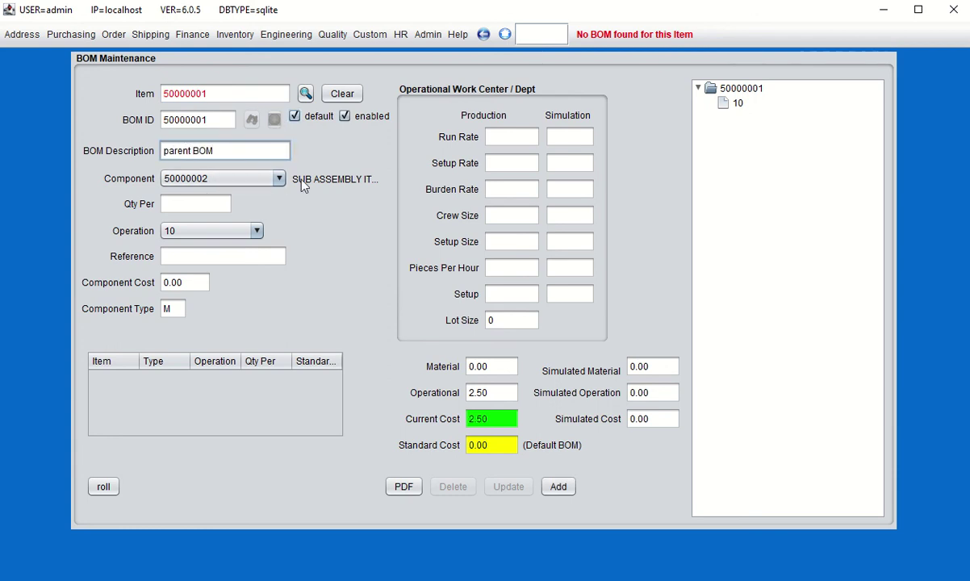
click(277, 180)
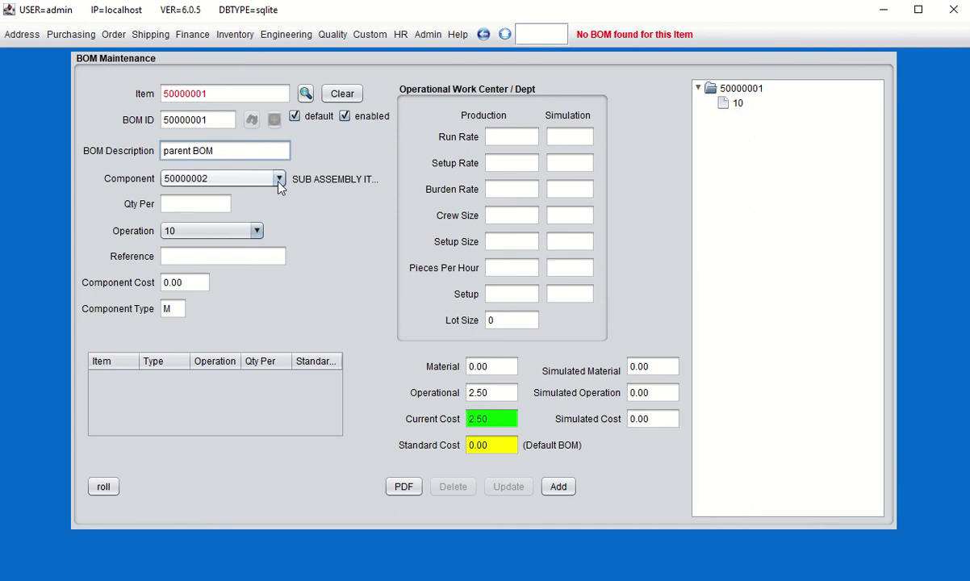
click(236, 211)
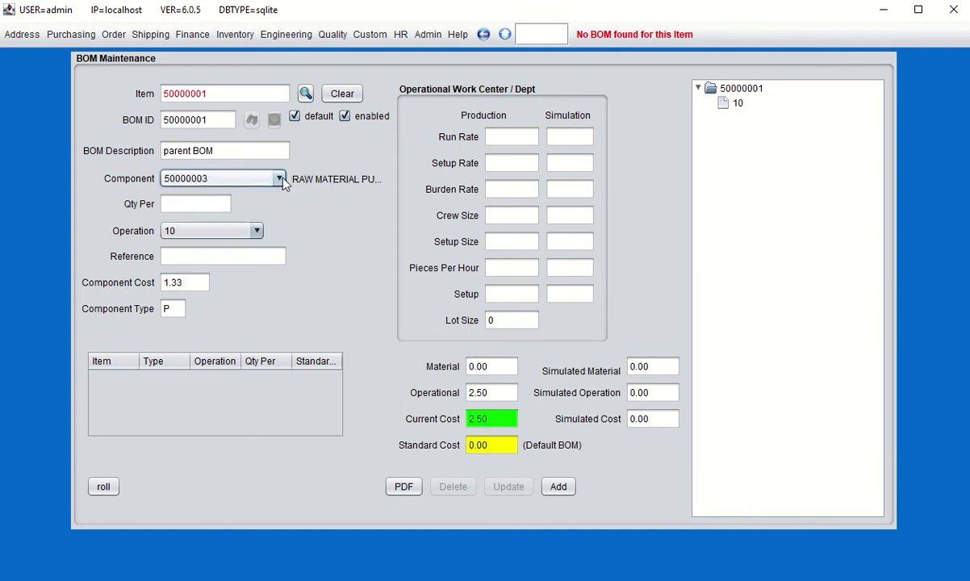
click(193, 203)
text(1)
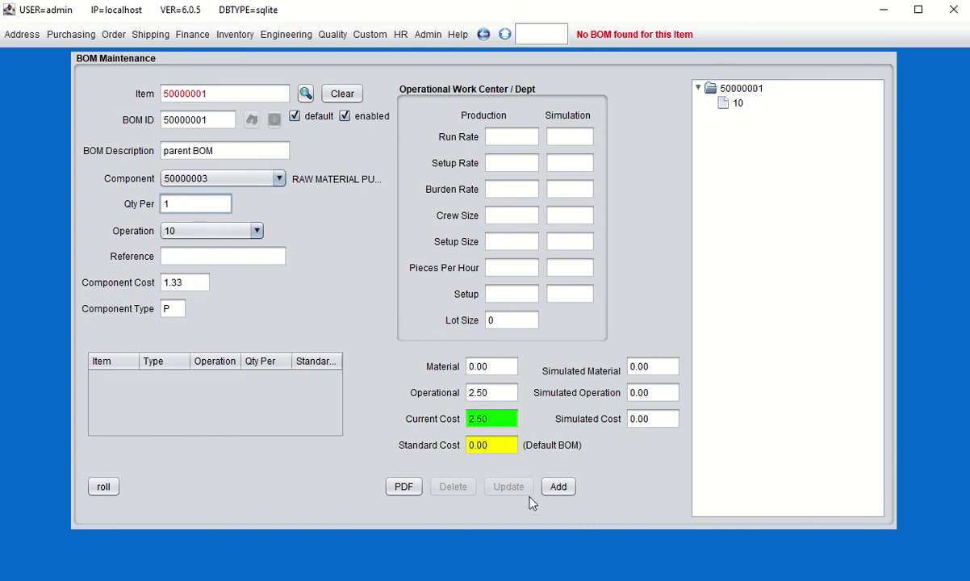
click(559, 486)
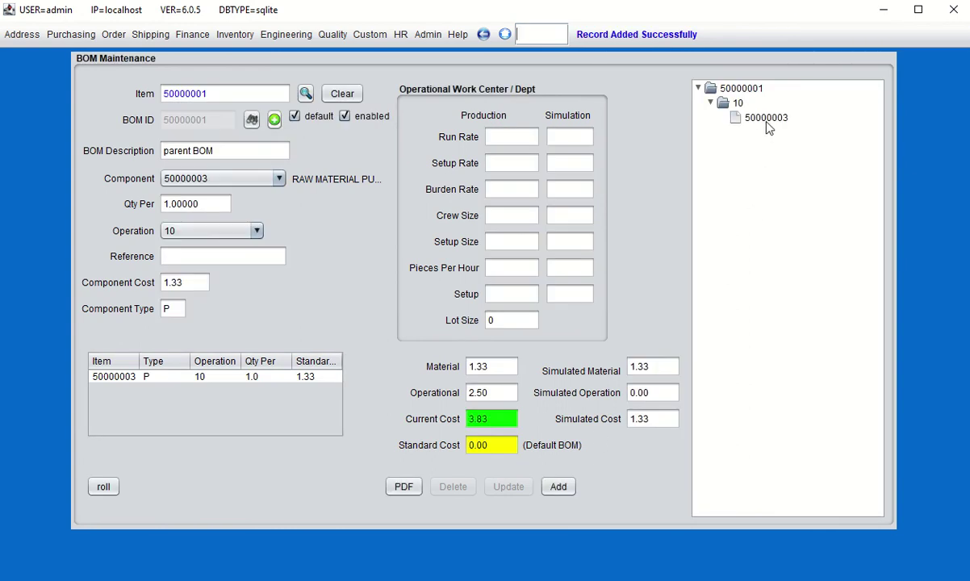
- Add sub-assembly 50000002 to the parent BOM, review both component lines, and clear the form
click(277, 179)
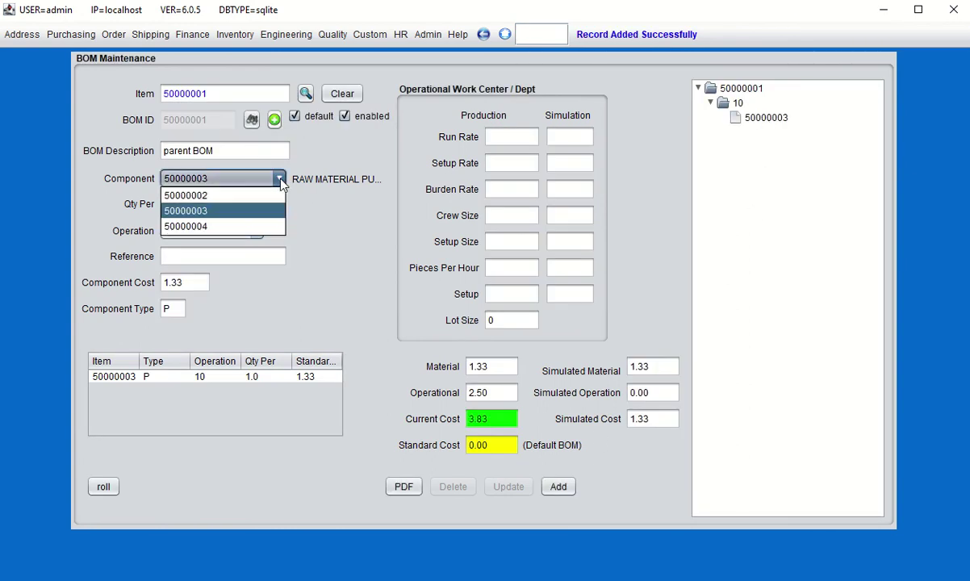
click(205, 196)
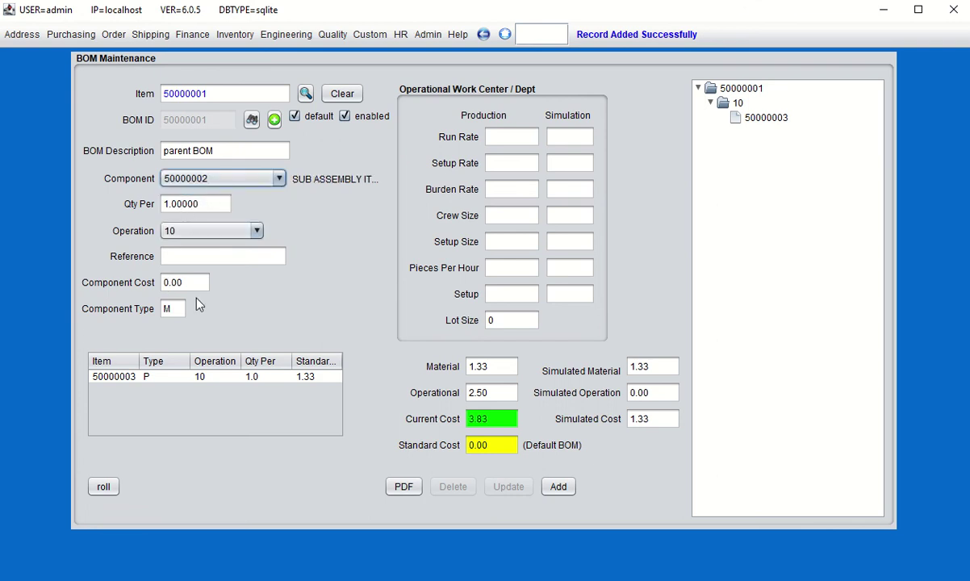
click(560, 487)
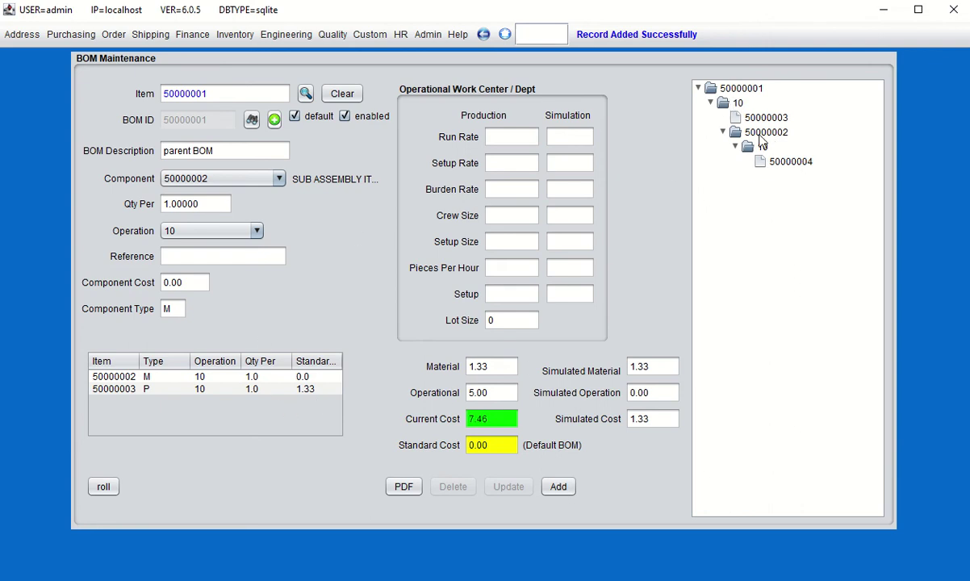
click(763, 121)
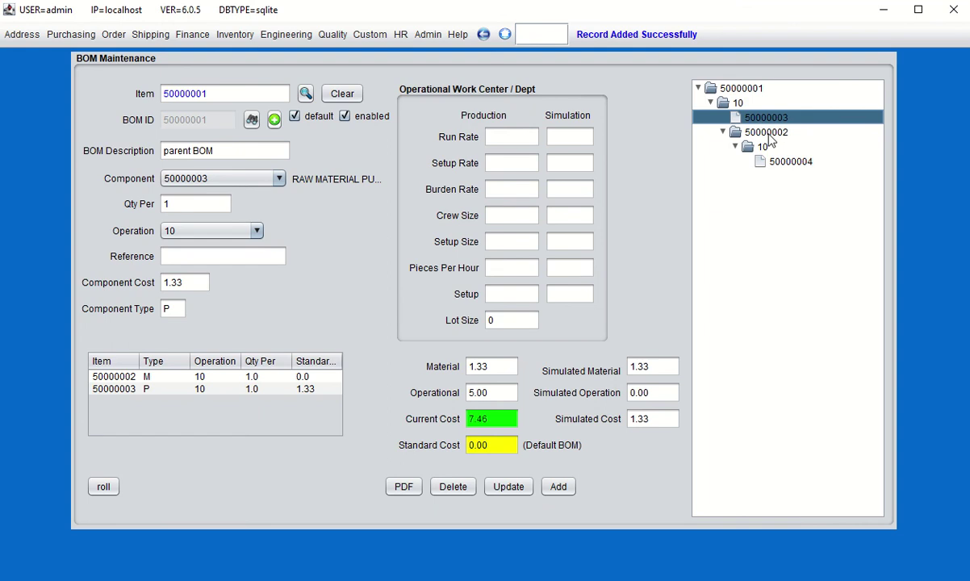
click(764, 134)
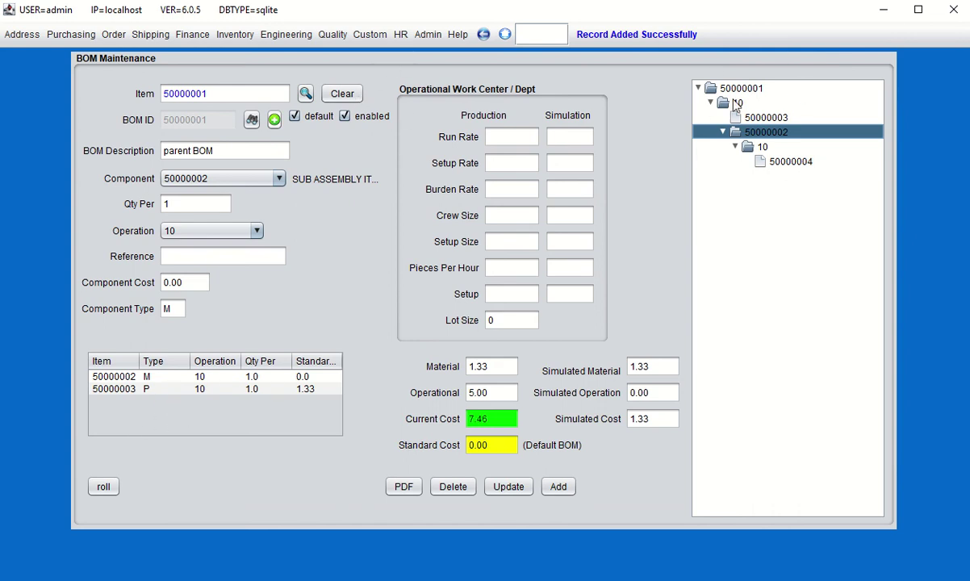
click(344, 94)
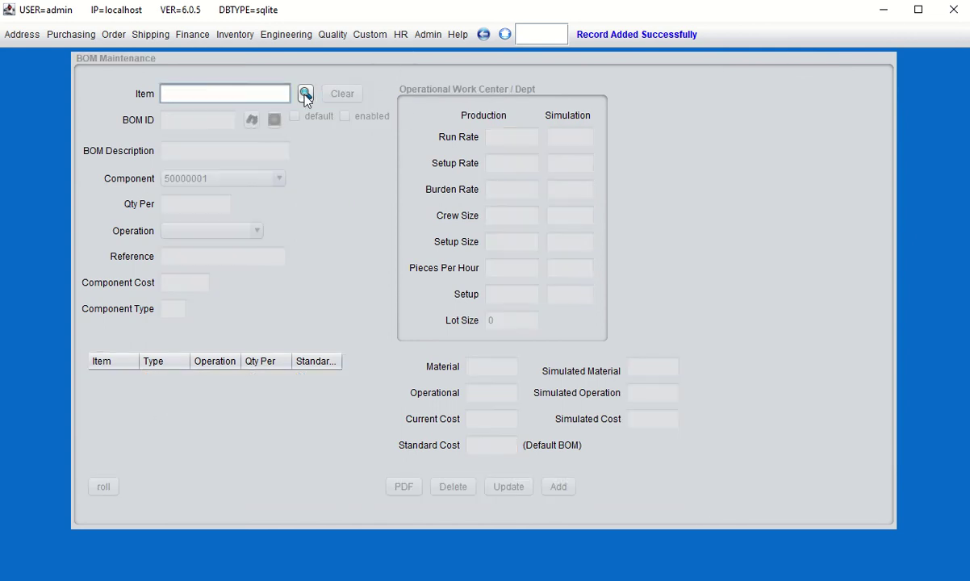
- Load sub-assembly 50000002 and roll its standard cost to 3.63
click(306, 95)
key(Return)
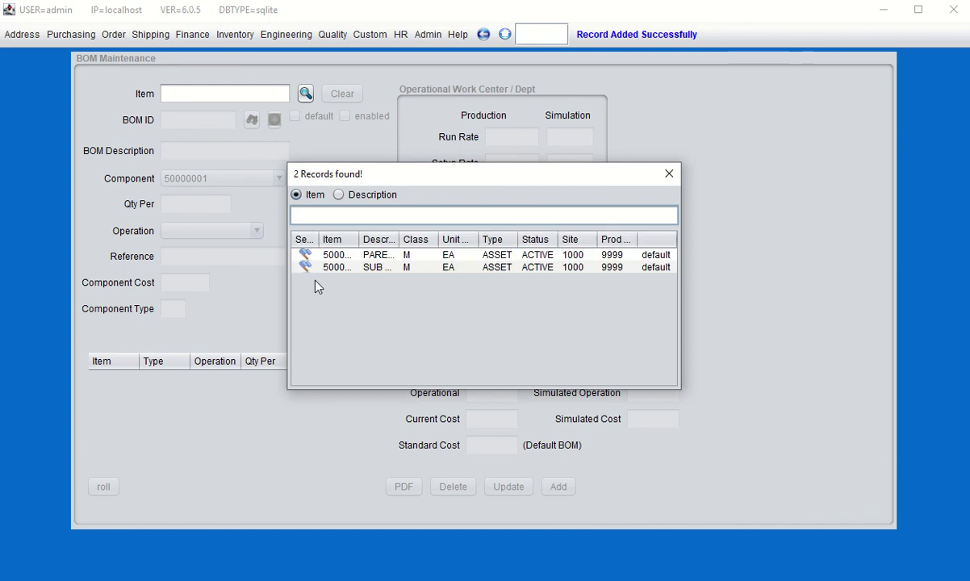
click(307, 267)
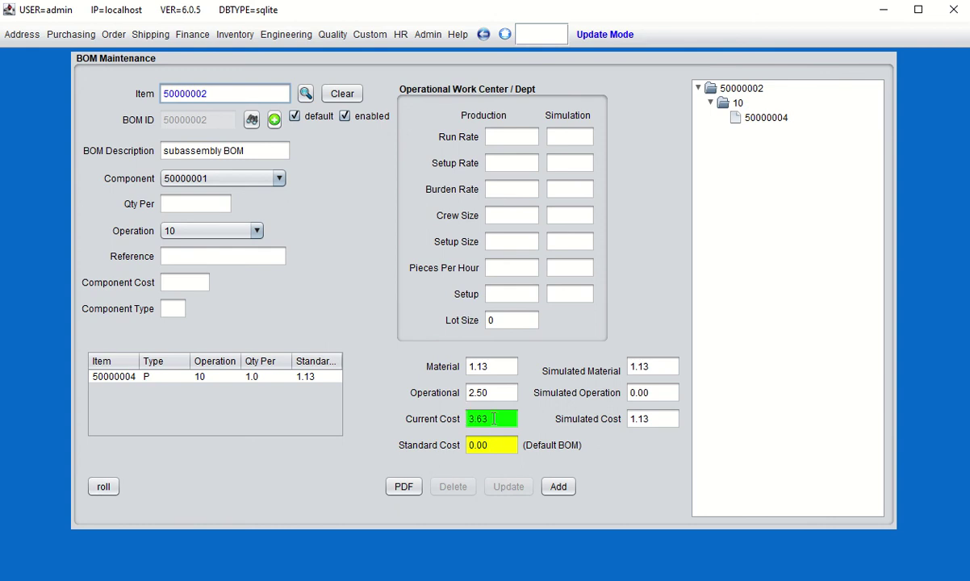
click(103, 488)
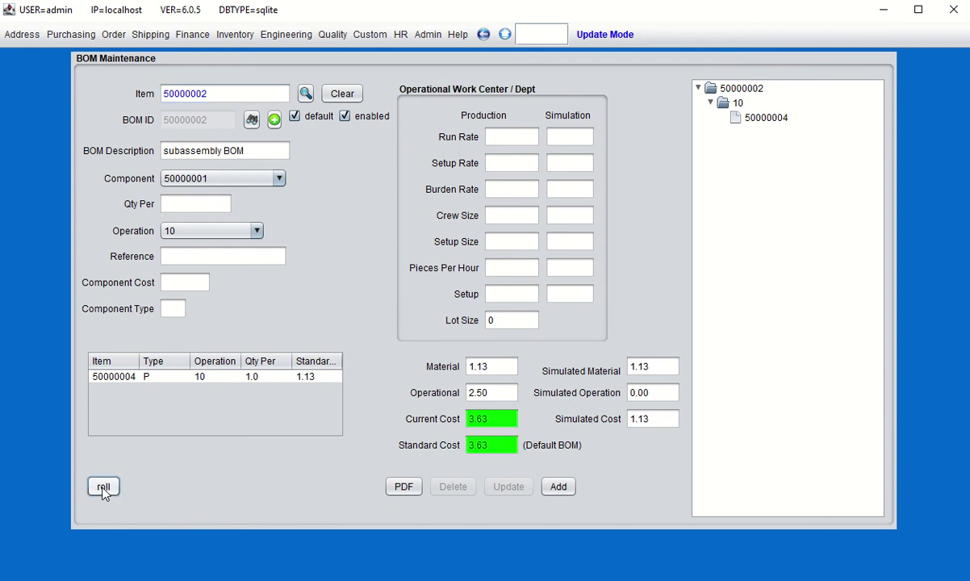
- Load parent item 50000001 and roll its standard cost to 7.46
click(342, 94)
click(306, 94)
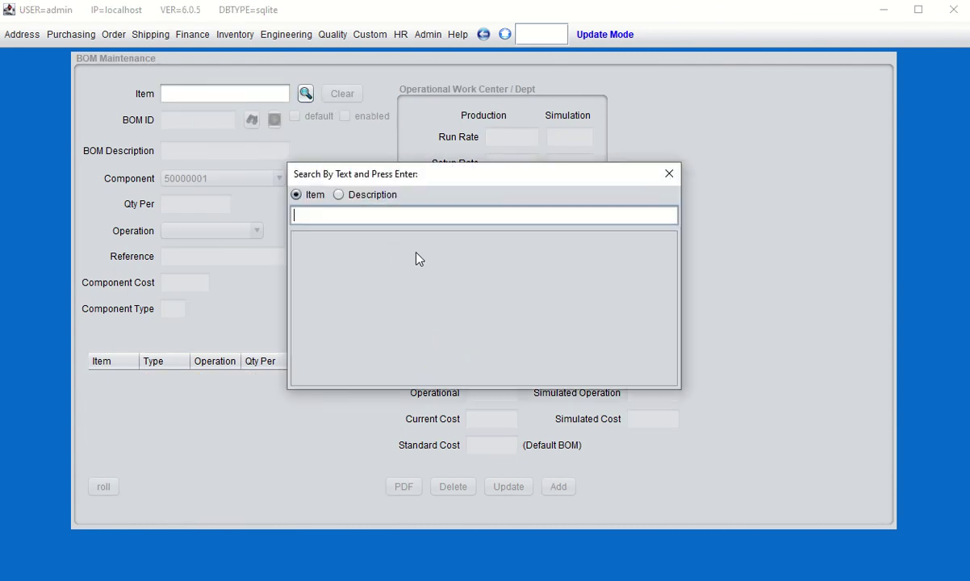
key(Return)
double_click(305, 256)
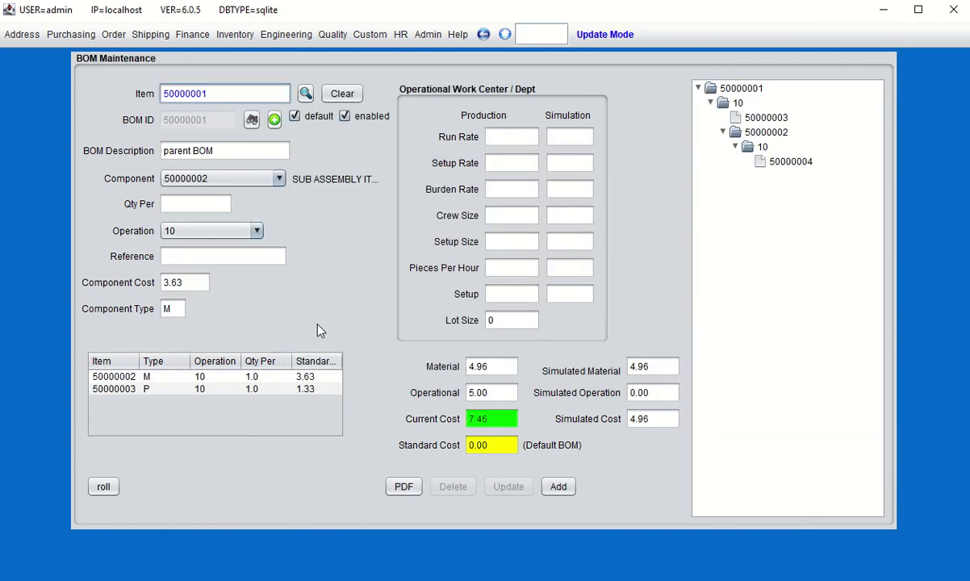
click(105, 486)
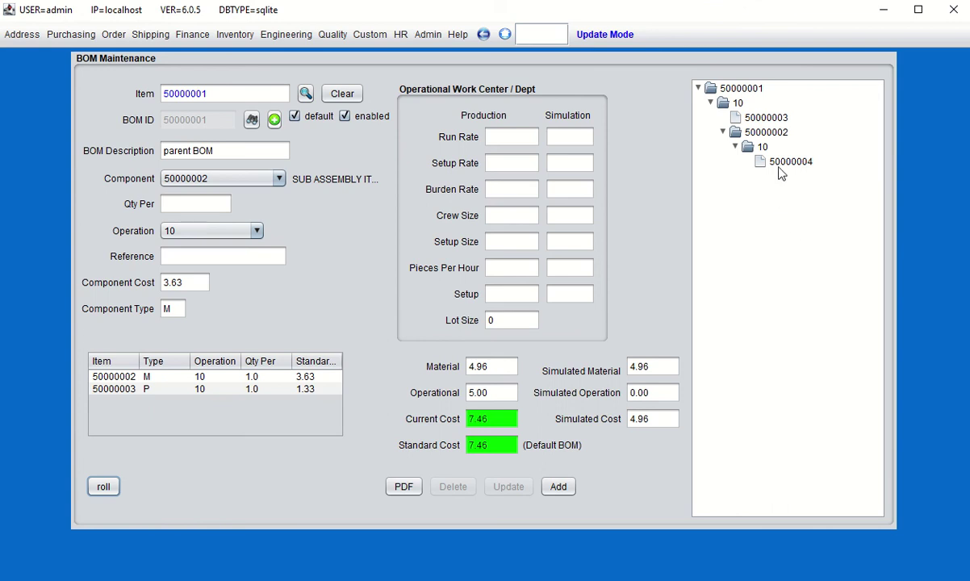
- Review components 50000003, 50000004 and sub-assembly 50000002, then show operation 10's work center rates
click(764, 118)
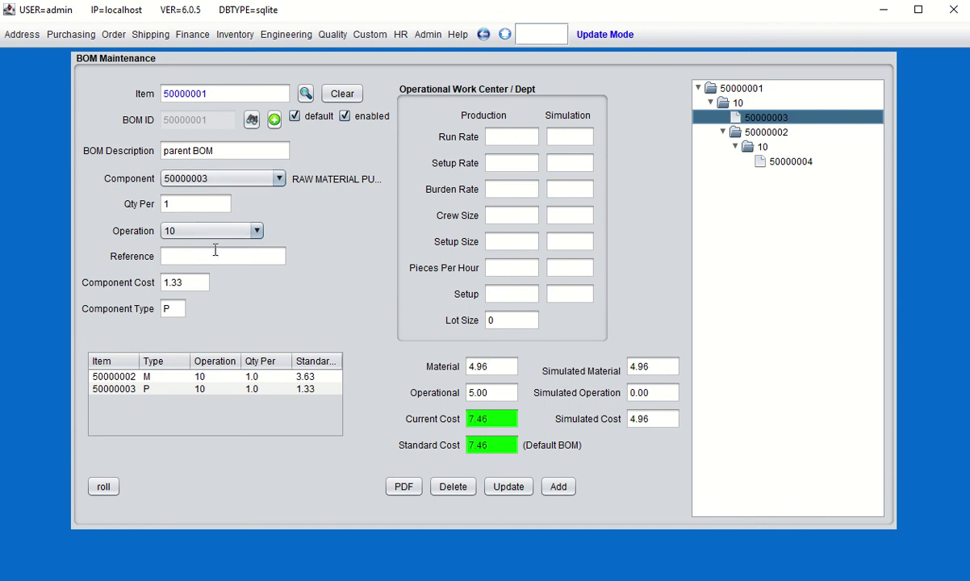
click(797, 162)
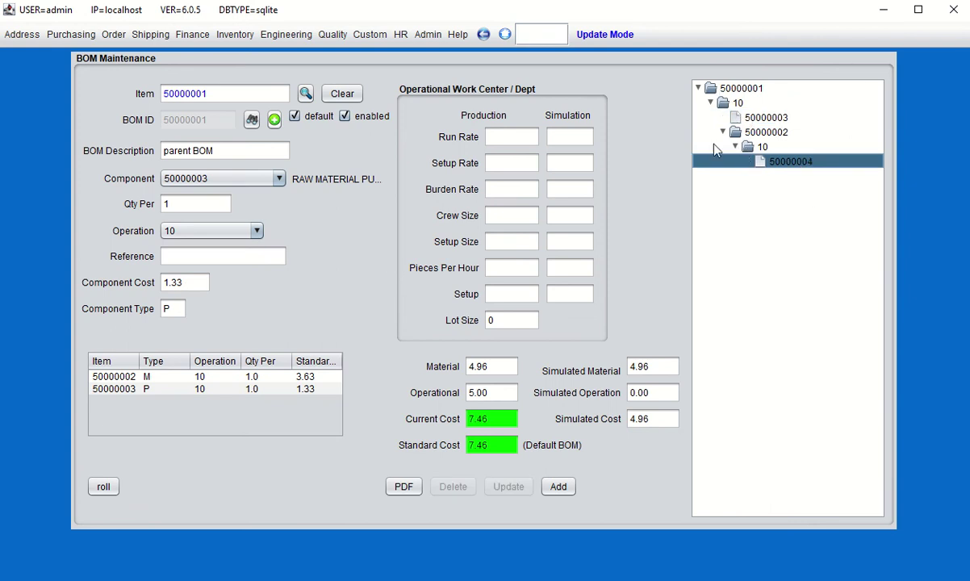
click(763, 118)
click(759, 131)
click(714, 117)
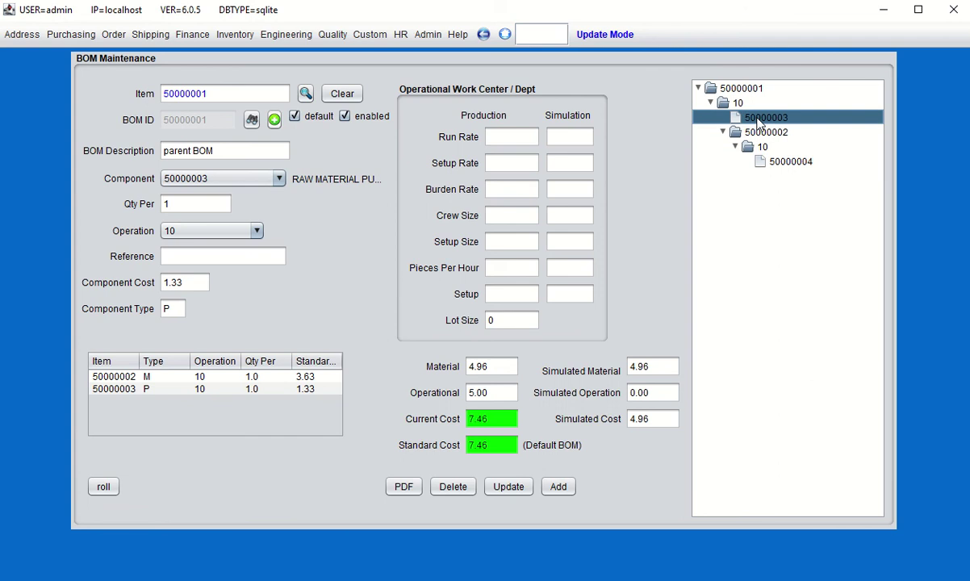
click(715, 131)
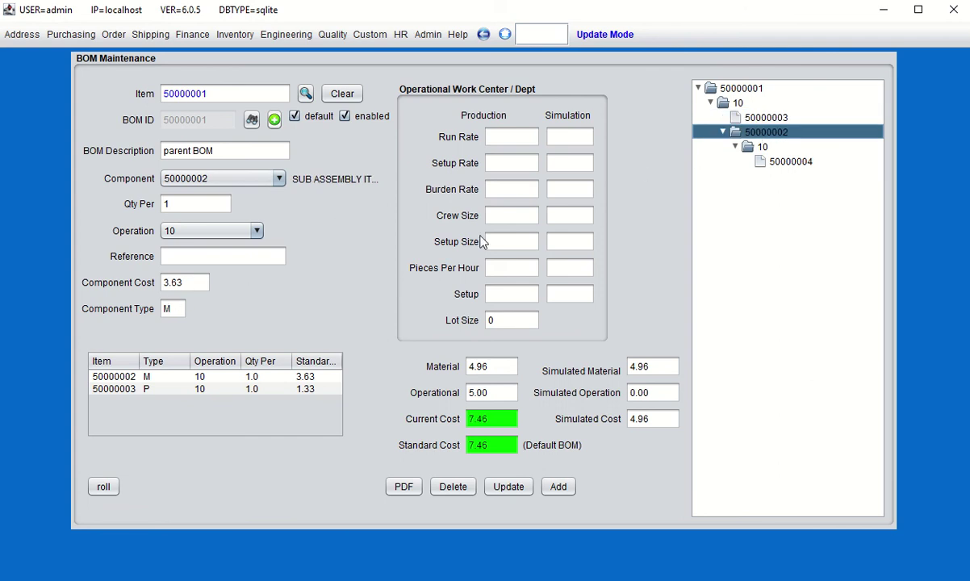
click(733, 103)
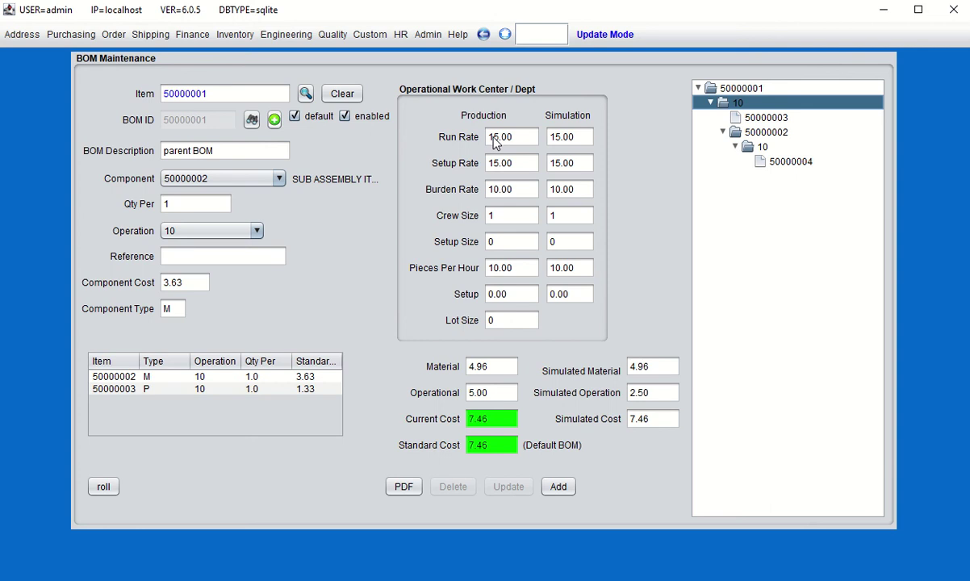
- Set the simulation run rate to 12.34 and recalculate
click(578, 137)
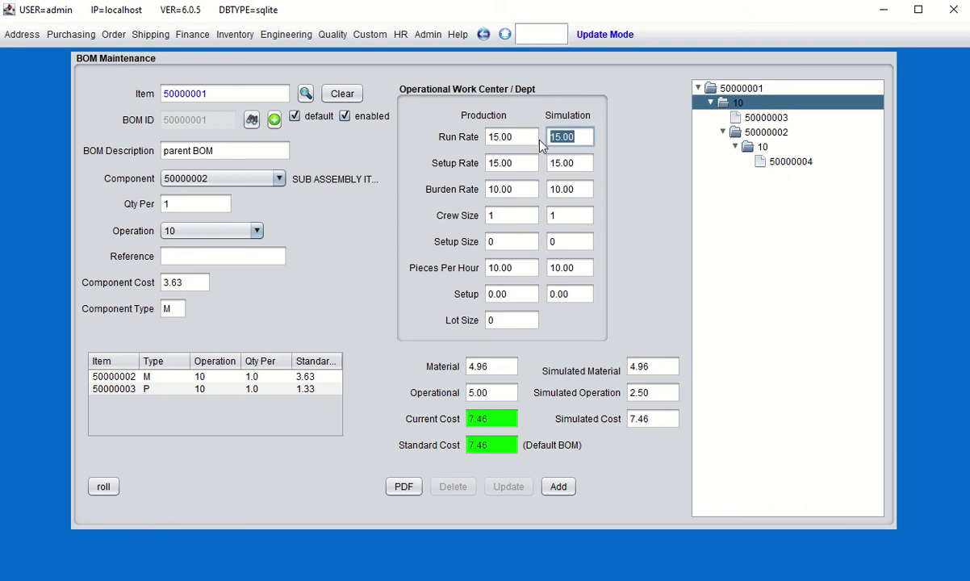
click(629, 394)
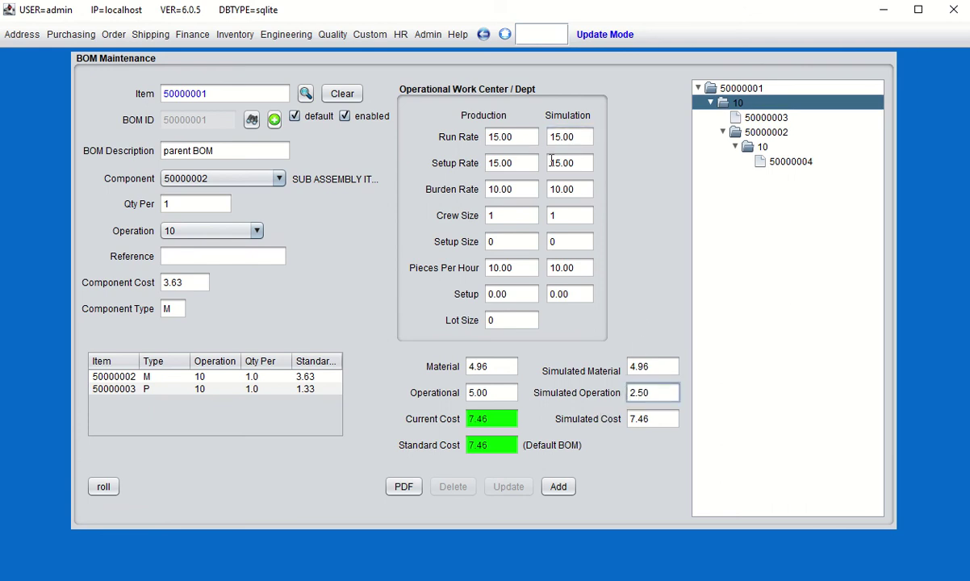
click(585, 138)
text(12)
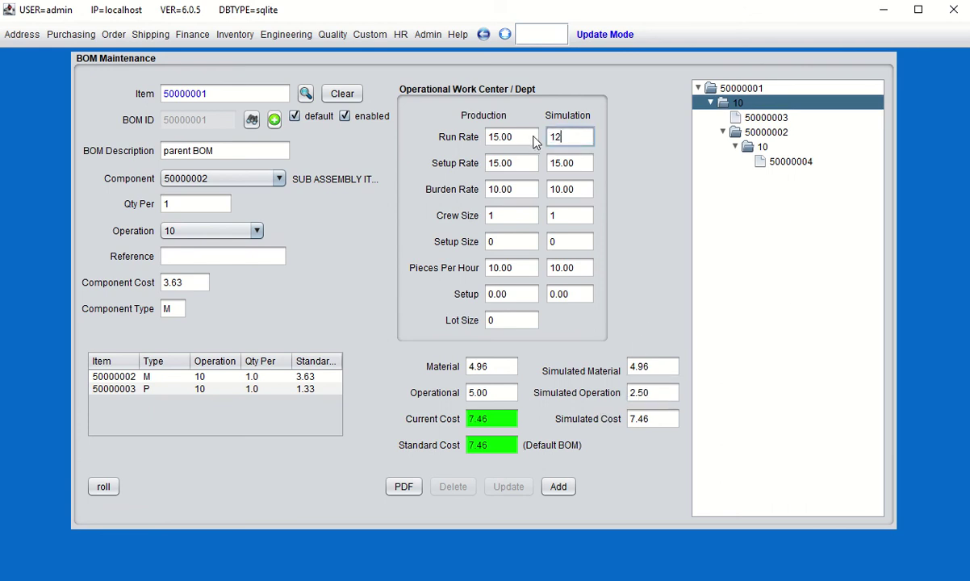
text(.34)
key(Tab)
- Set the simulation burden rate to 6.89, giving simulated cost 6.883, and close BOM maintenance
click(580, 162)
click(583, 188)
text(6.89)
key(Tab)
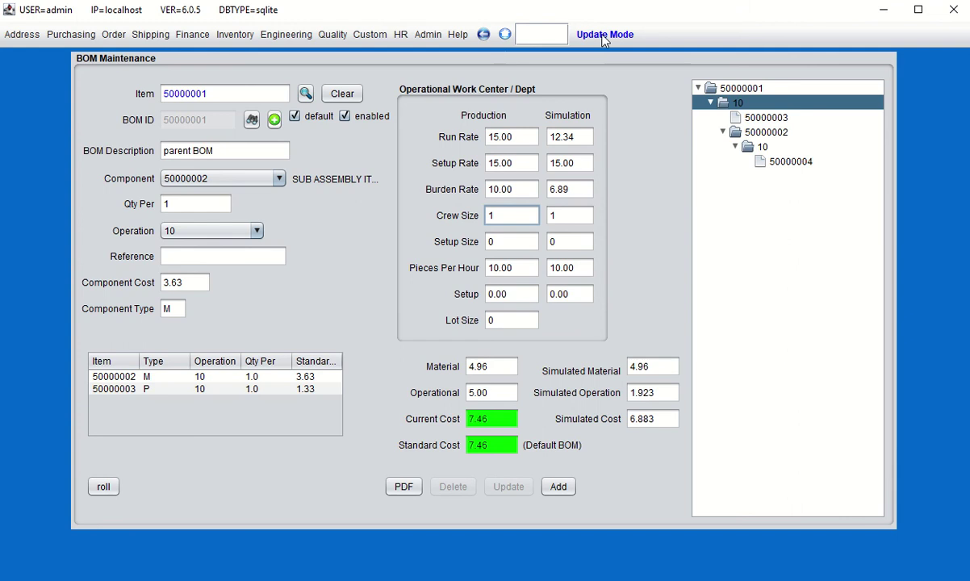
click(505, 34)
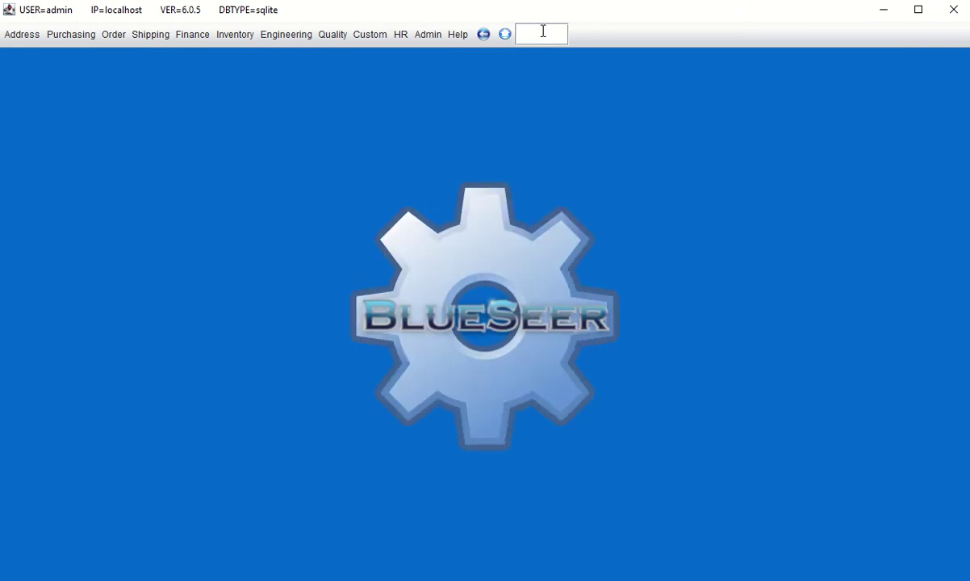
- Load item 50000001 in Item Master and show its Cost/BOM tab
key(Return)
click(273, 127)
key(Return)
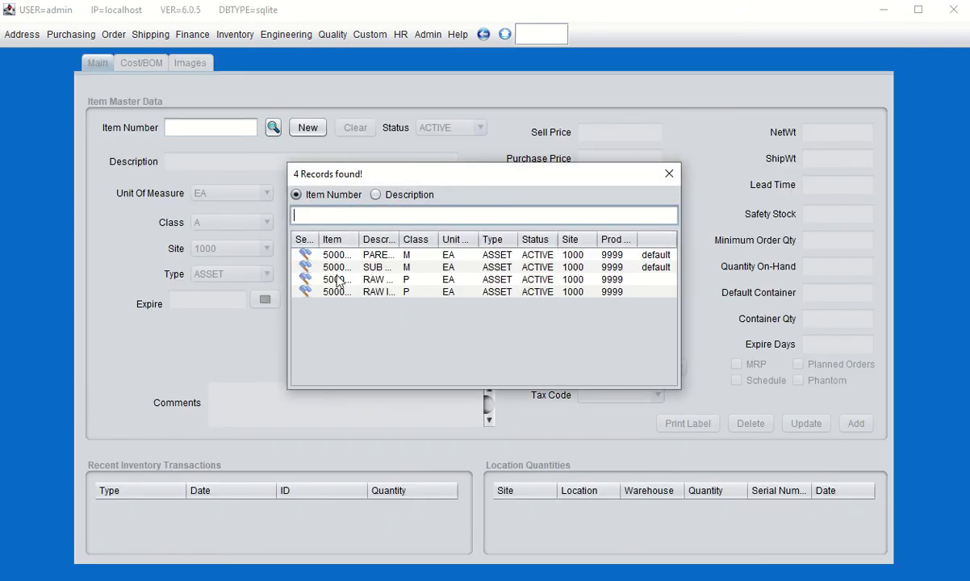
double_click(310, 255)
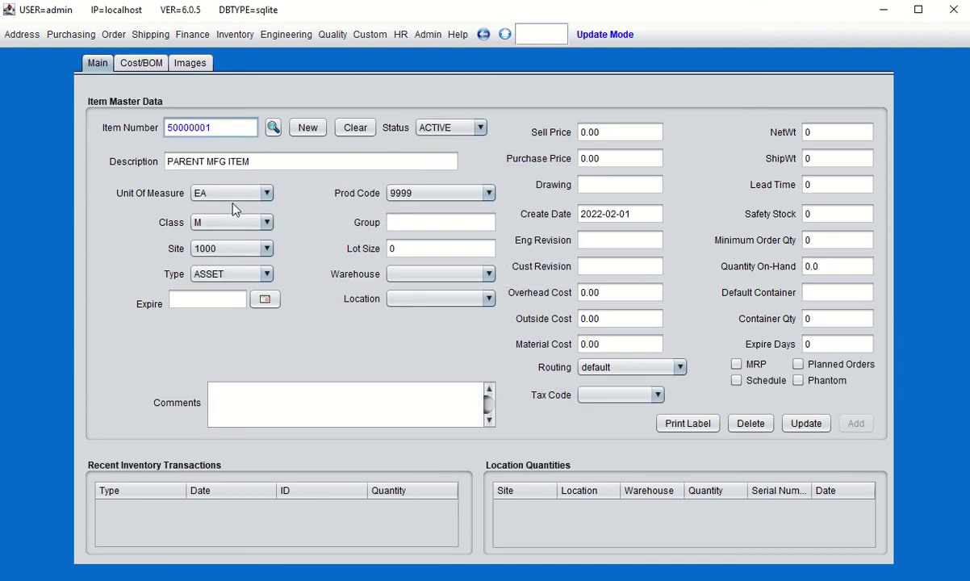
click(144, 68)
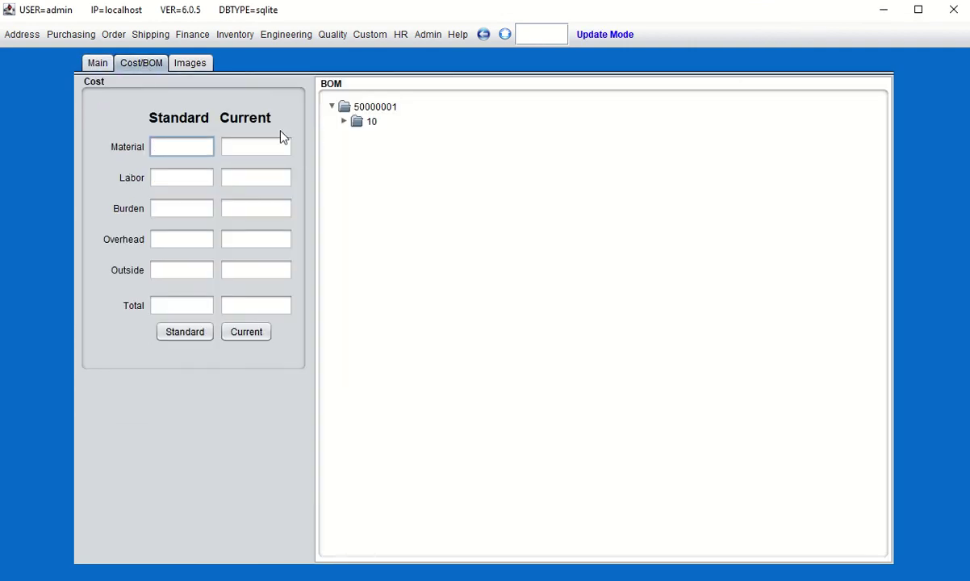
- Calculate current and standard costs (both 7.46) and expand operation 10 and sub-assembly 50000002
click(243, 333)
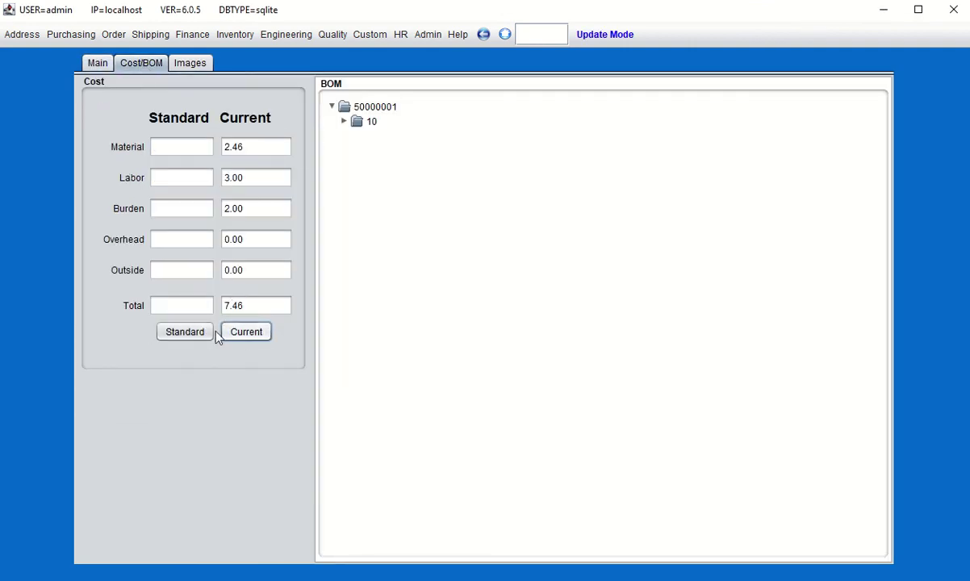
click(181, 333)
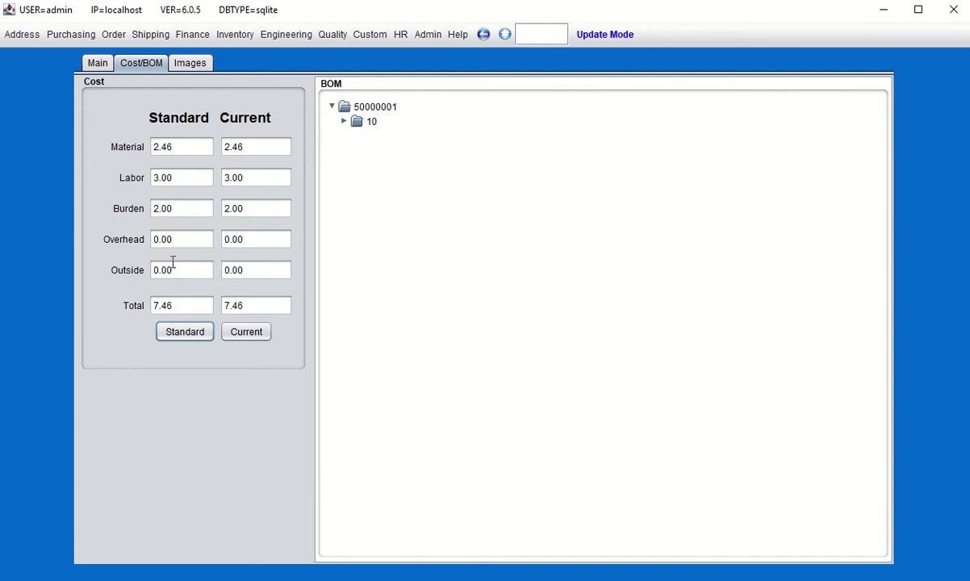
click(345, 122)
click(360, 152)
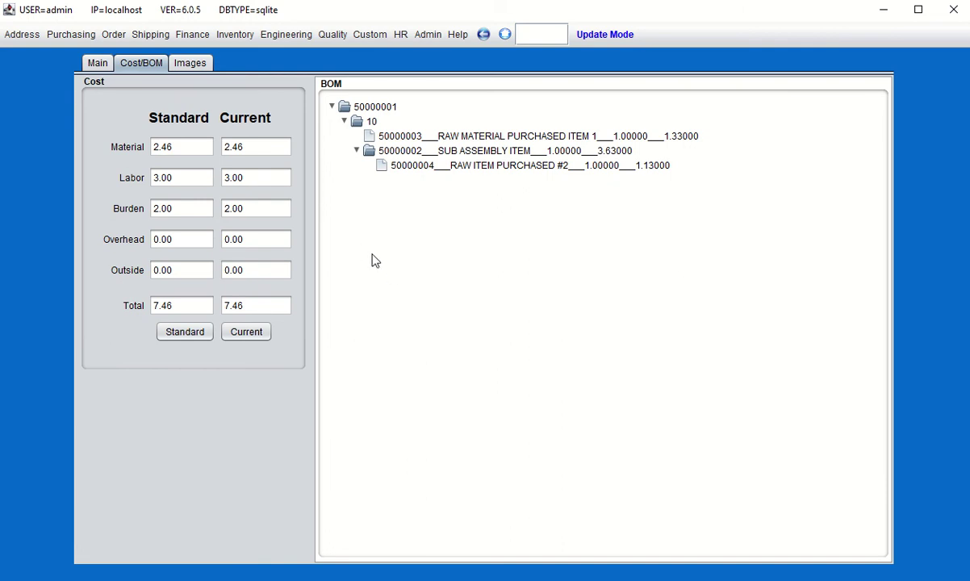
click(359, 106)
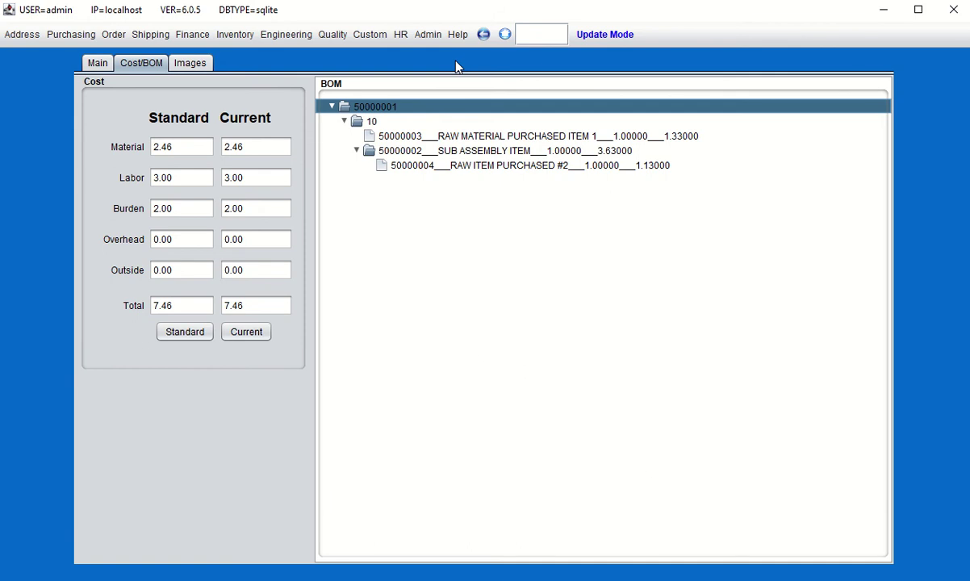
- Show the Help > About page for BlueSeer ERP
click(458, 34)
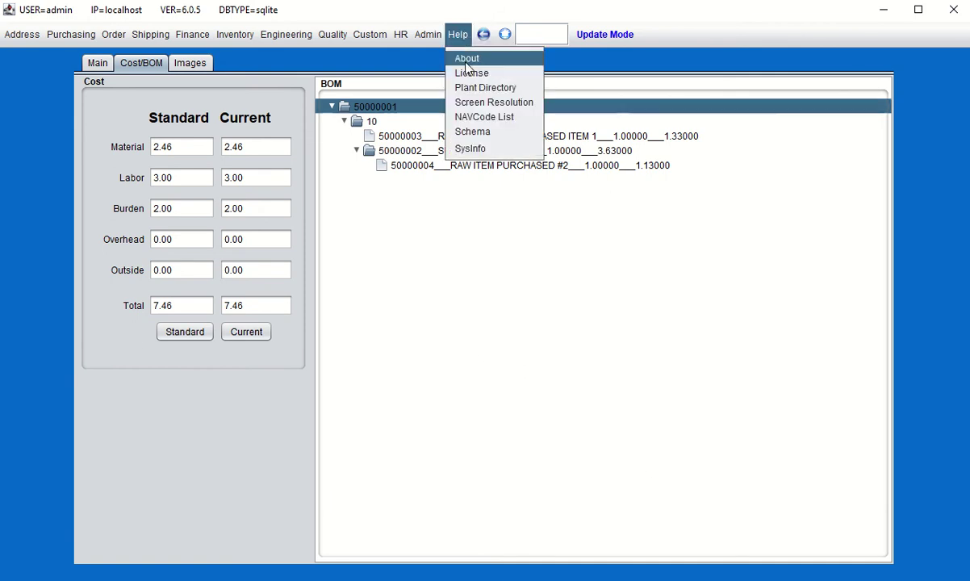
click(460, 58)
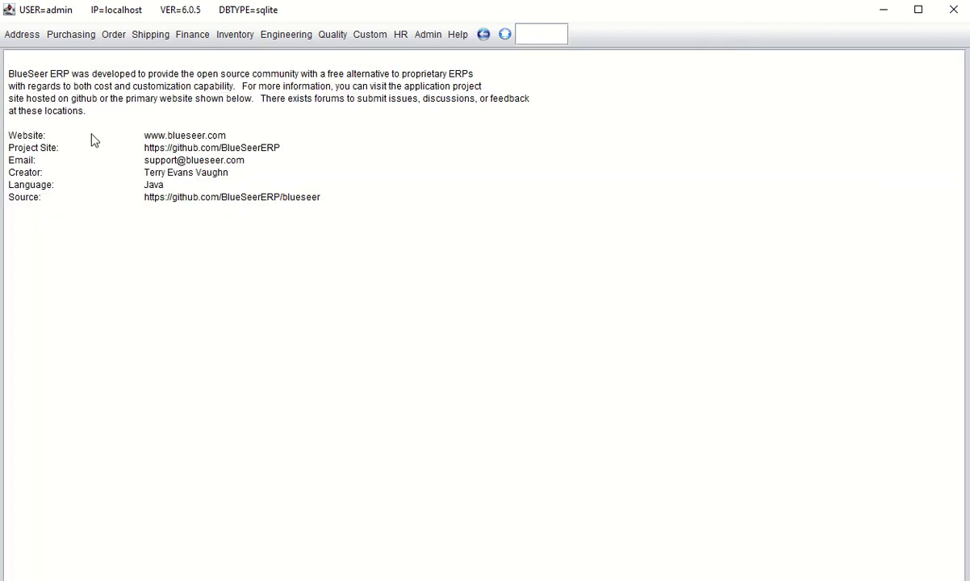